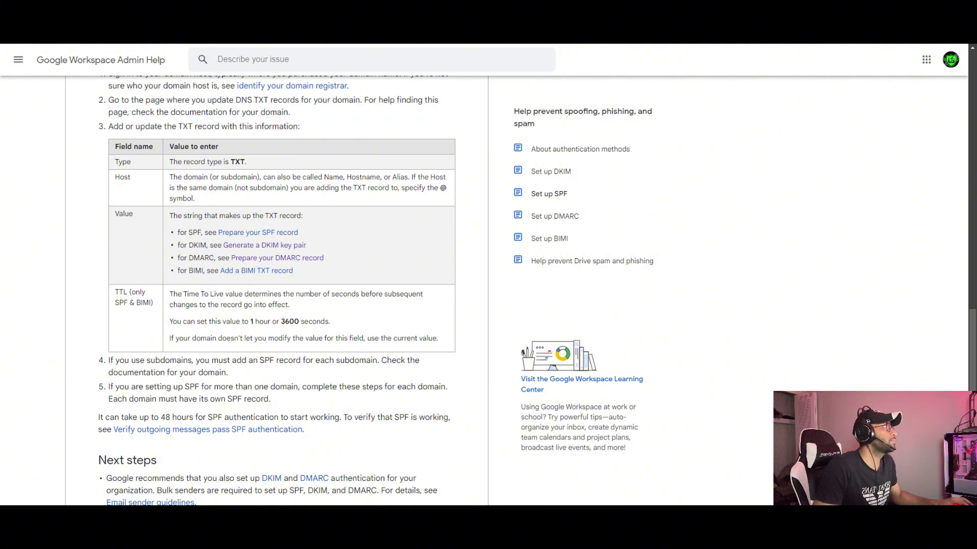
Step: Compare the help article's TXT record table with the SPF, DKIM and DMARC values noted in the document
key(ctrl+Tab)
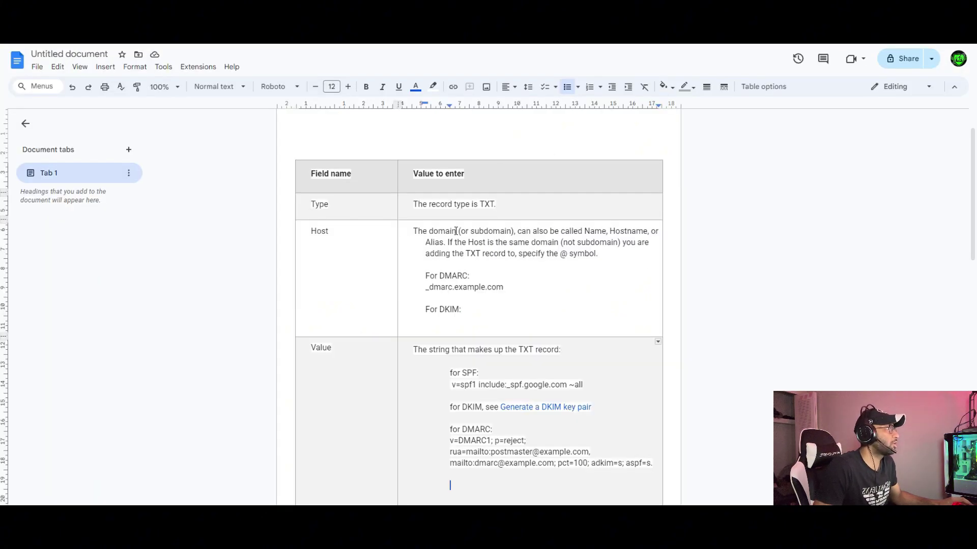
scroll(517, 292, down, 2)
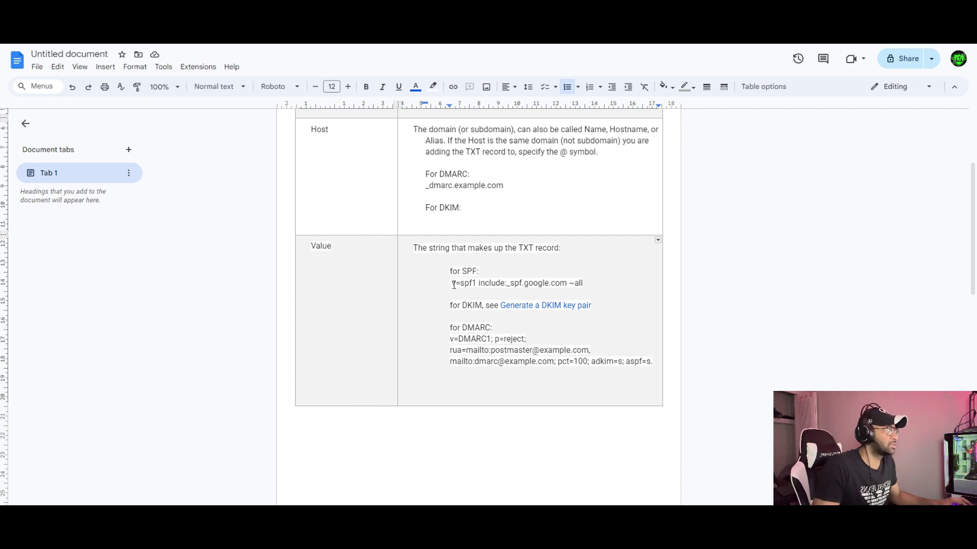
key(ctrl+shift+Tab)
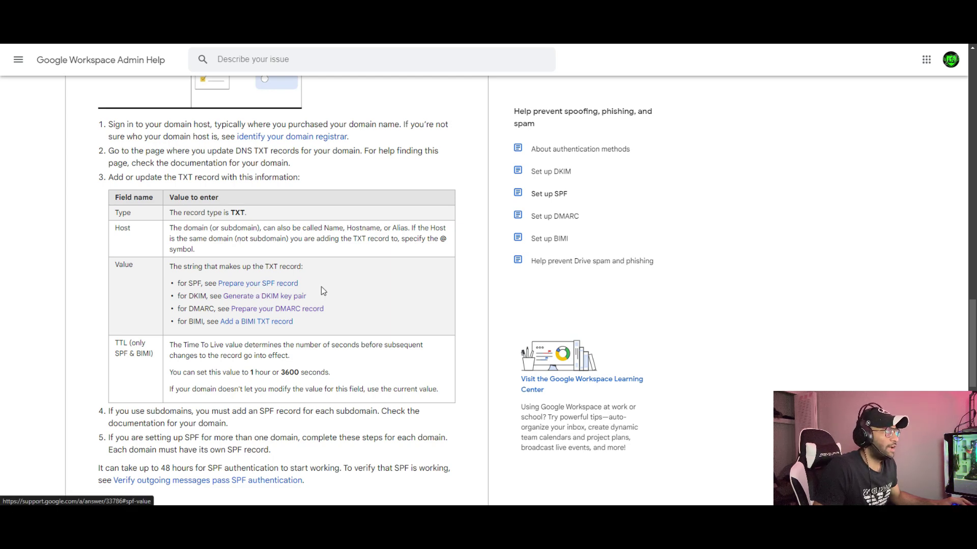
key(ctrl+Tab)
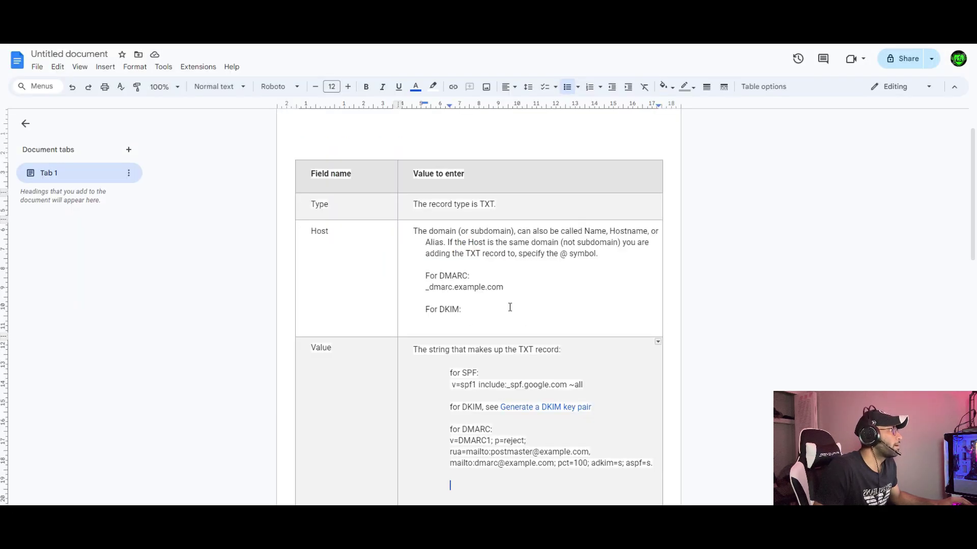
scroll(510, 307, down, 1)
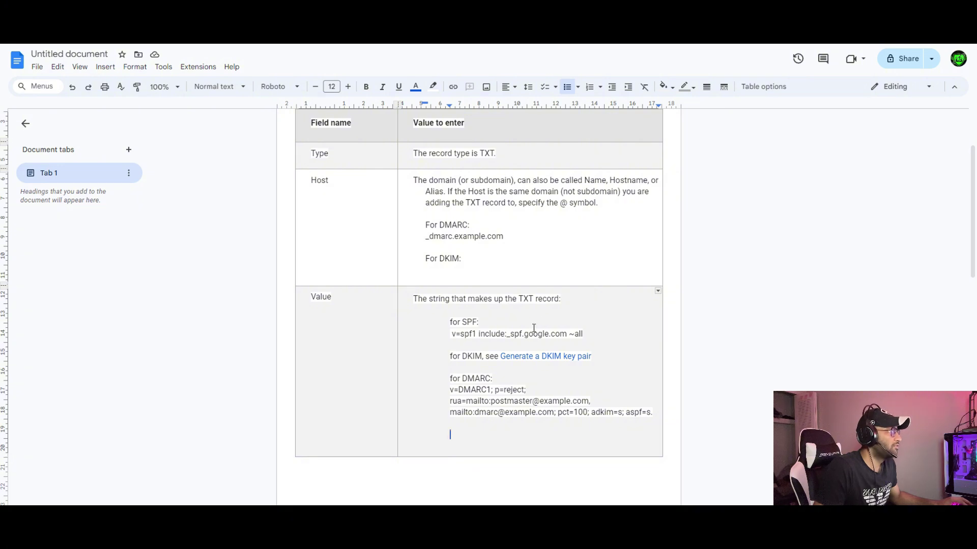
Step: Switch to Hostinger's DNS records for forgegrowth.net and set the new record's type to TXT
key(ctrl+Tab)
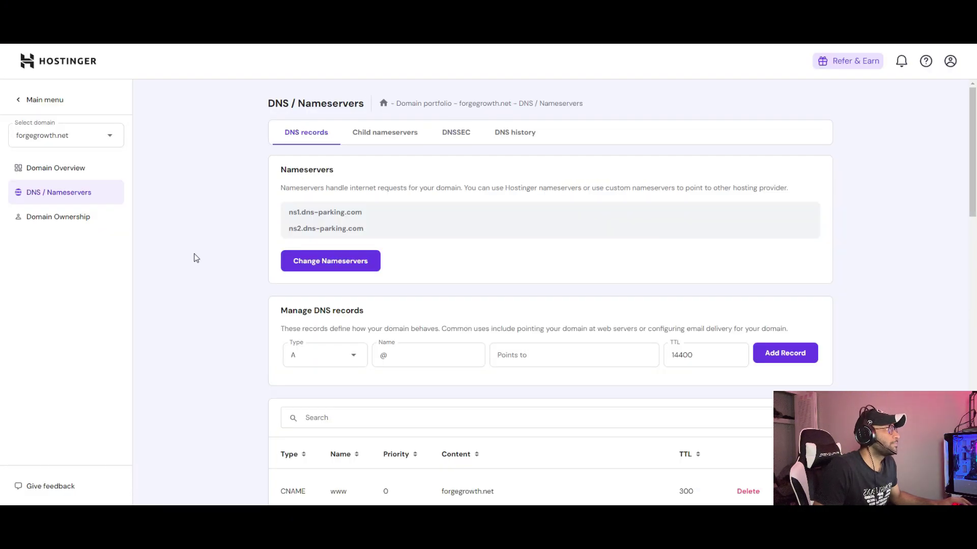
scroll(404, 174, down, 1)
scroll(438, 152, up, 1)
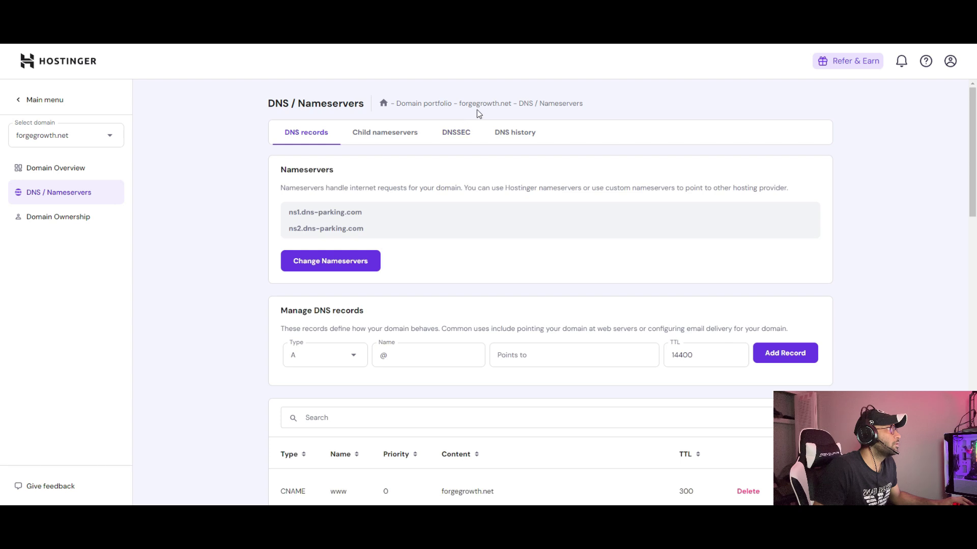
scroll(367, 313, down, 2)
click(358, 256)
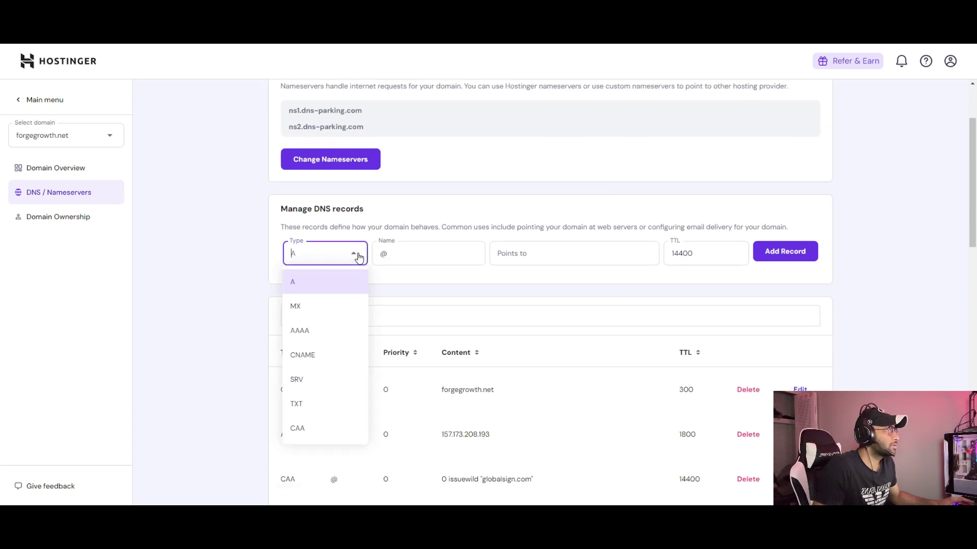
text(txt)
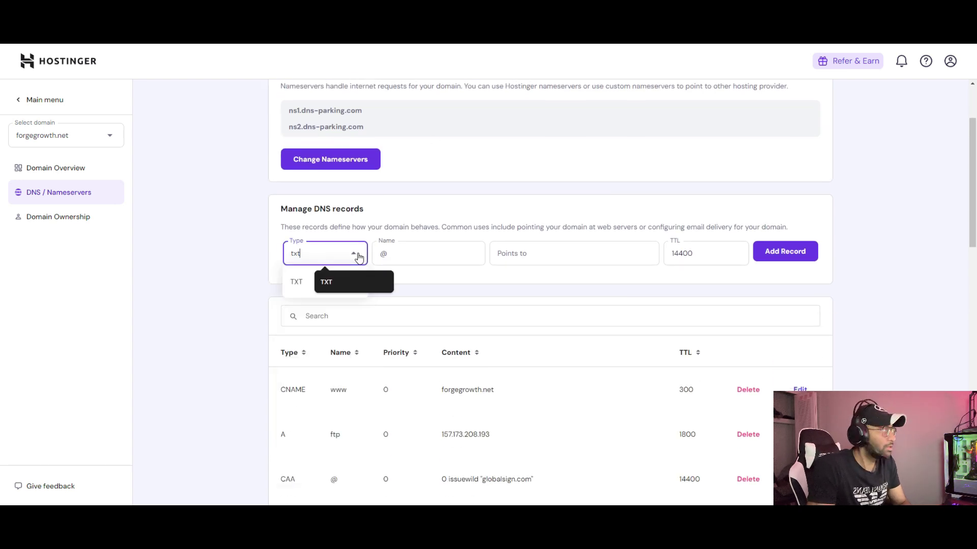
click(292, 279)
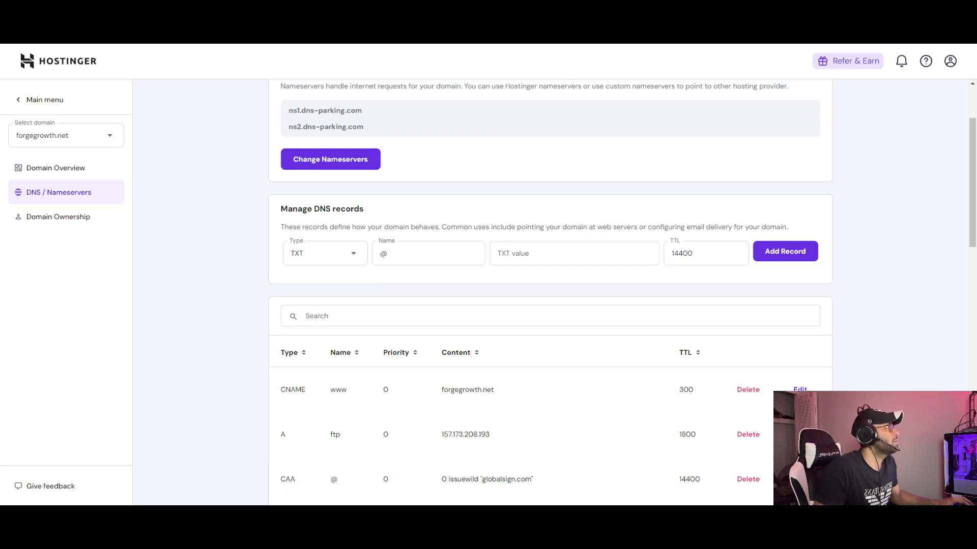
Step: Copy the SPF string v=spf1 include:_spf.google.com ~all from the Google Docs notes into the new record's TXT value in Hostinger
key(alt+Tab)
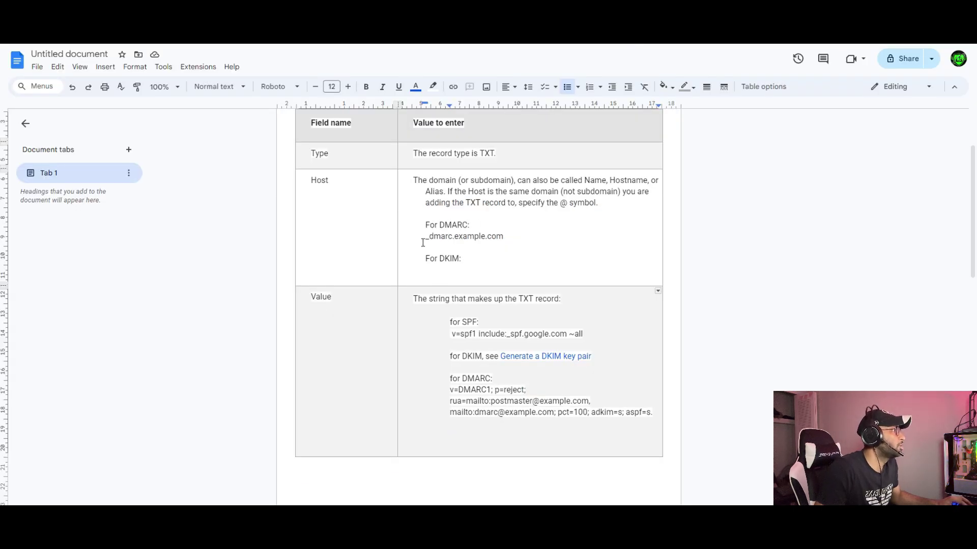
drag(453, 332, 583, 334)
key(ctrl+c)
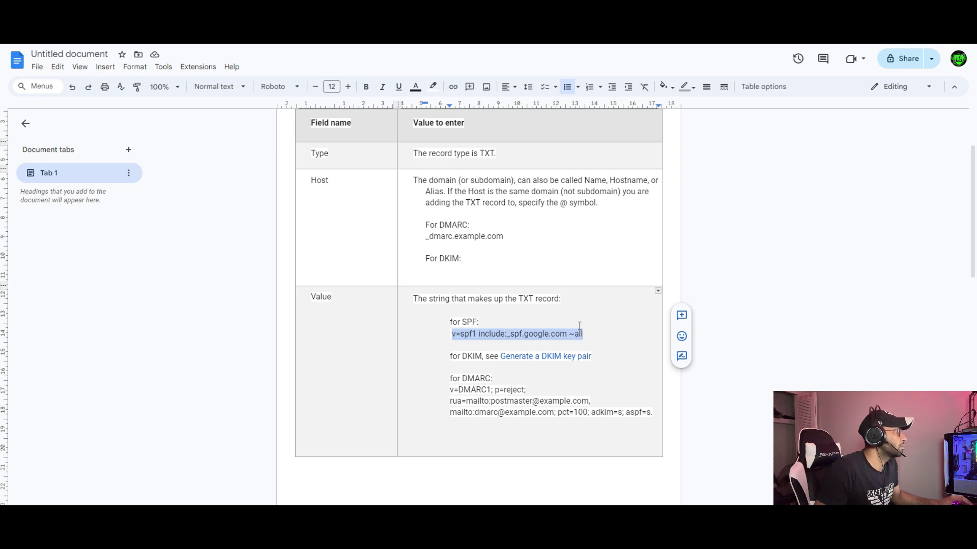
key(alt+Tab)
click(573, 252)
key(ctrl+v)
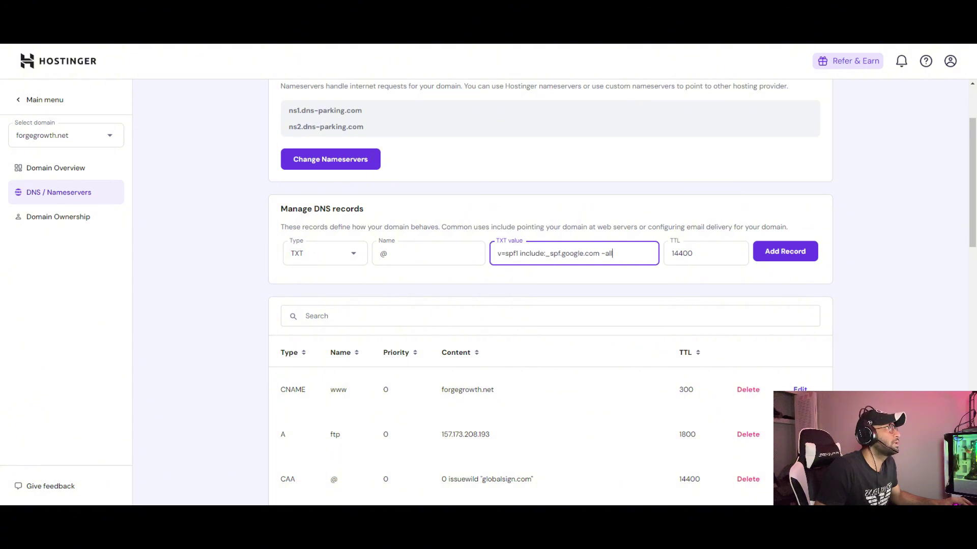
Step: Copy the recommended 3600 seconds from the help article as the record's TTL and add the SPF record to forgegrowth.net
key(alt+Tab)
drag(280, 316, 296, 318)
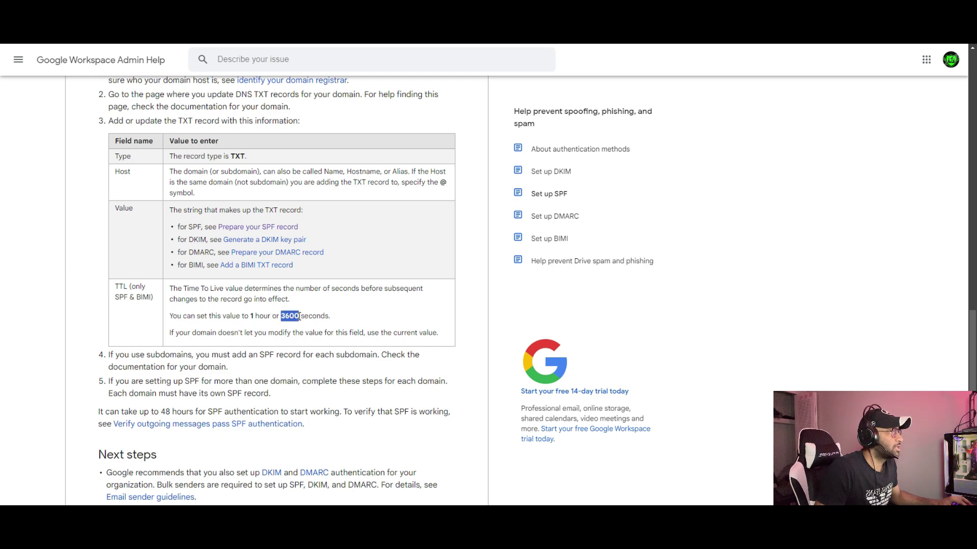
key(alt+Tab)
mouse_move(693, 253)
mouse_down()
mouse_move(673, 254)
mouse_move(690, 254)
mouse_up()
key(BackSpace)
key(ctrl+v)
key(ctrl+v)
click(784, 251)
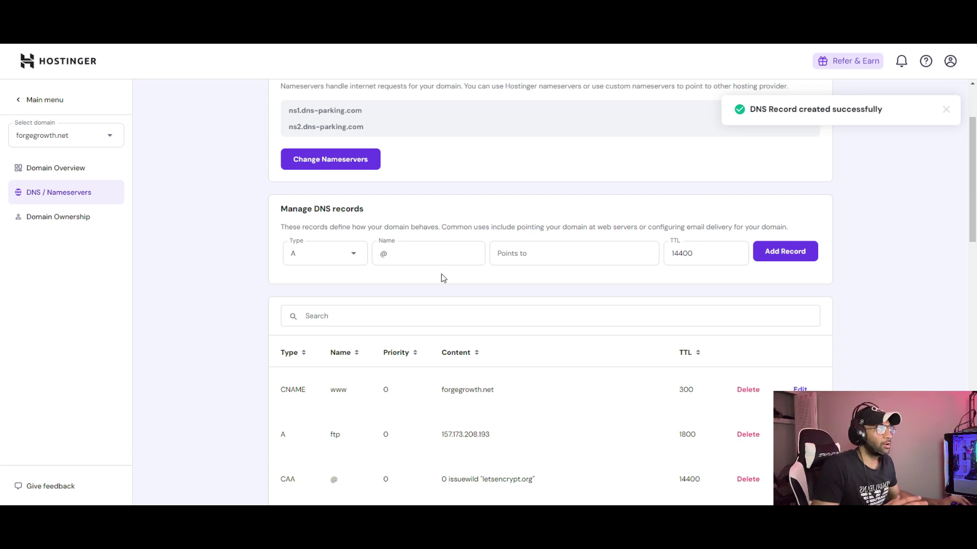
Step: Add a TXT record for host @ with v=spf1 include:_spf.google.com ~all and TTL 3600 to forge-growth.com
click(79, 137)
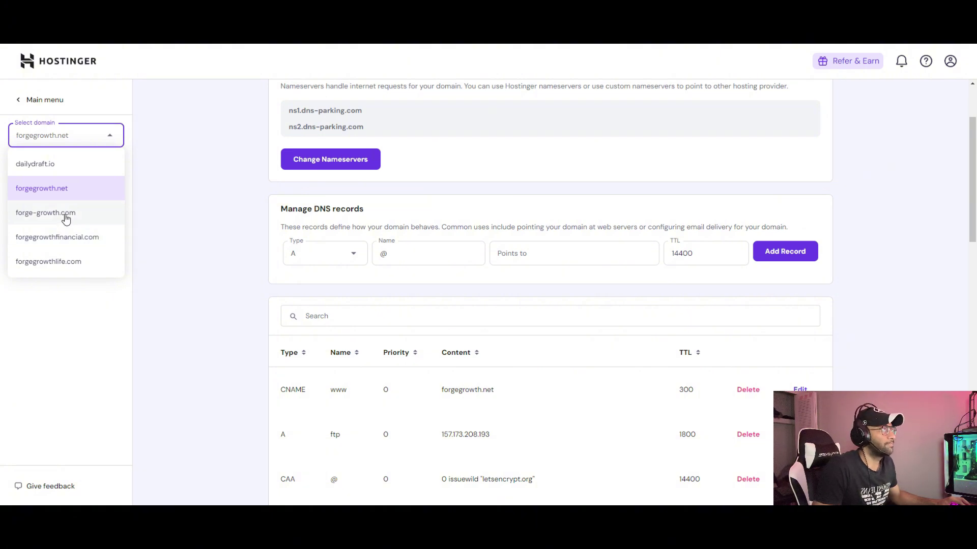
click(65, 213)
click(323, 356)
click(320, 382)
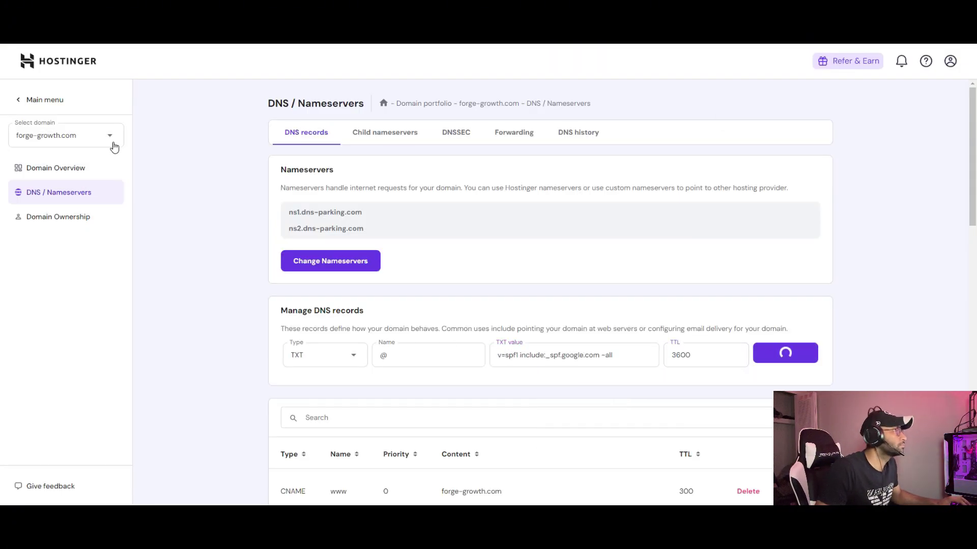
Step: Change the managed domain to forgegrowthfinancial.com and open the record type choices for a new DNS record
click(114, 147)
click(49, 236)
click(325, 355)
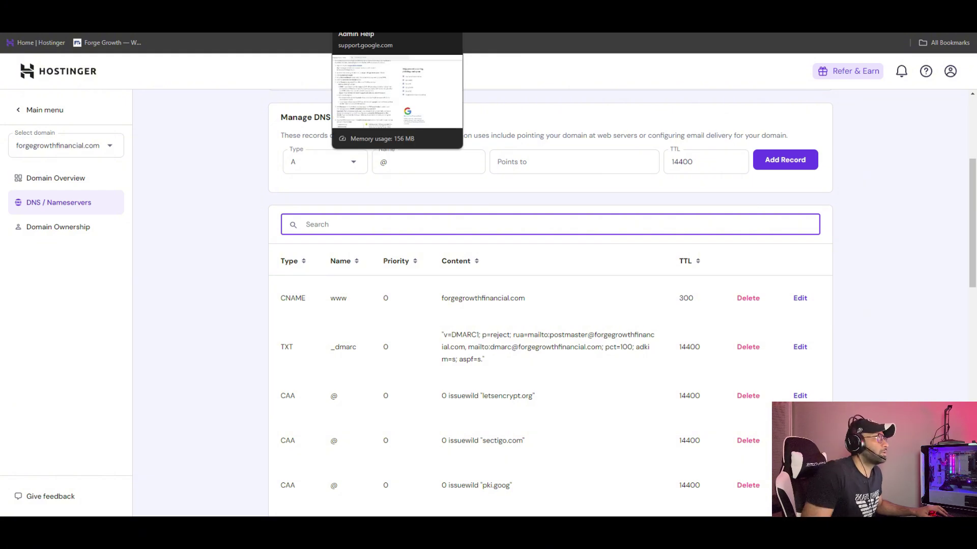
Step: Open the Set up SPF article from the Google results for "google workspace spf record" and find its TXT record table
click(366, 22)
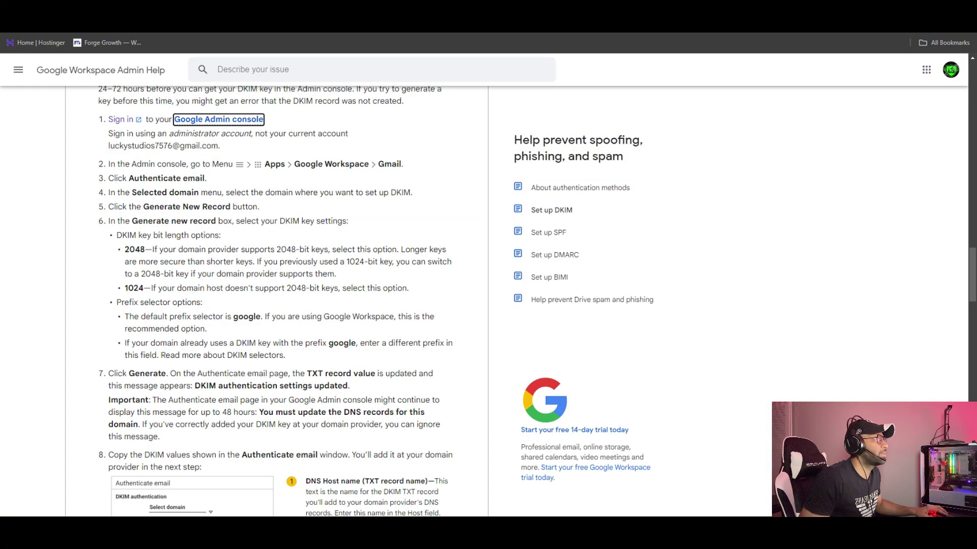
click(122, 23)
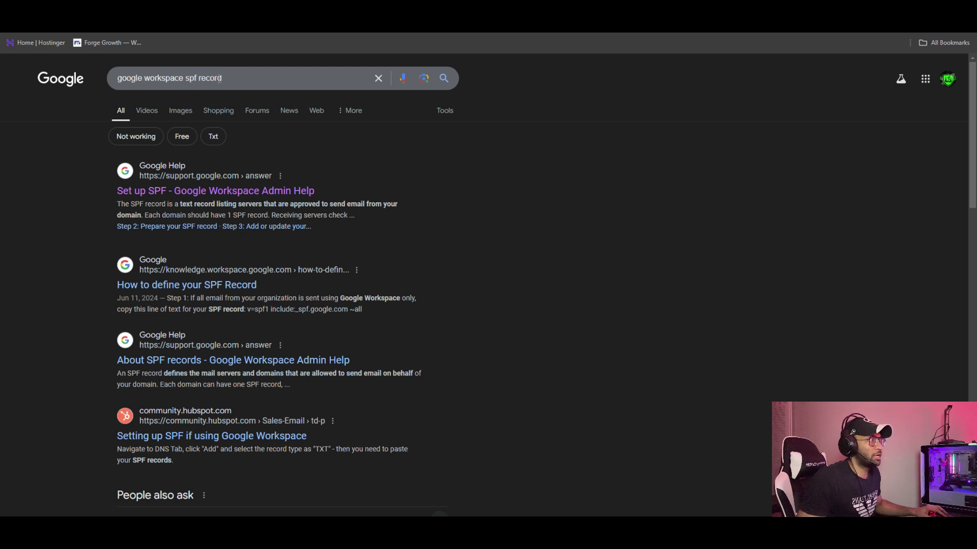
click(157, 192)
scroll(195, 177, down, 15)
scroll(211, 263, down, 8)
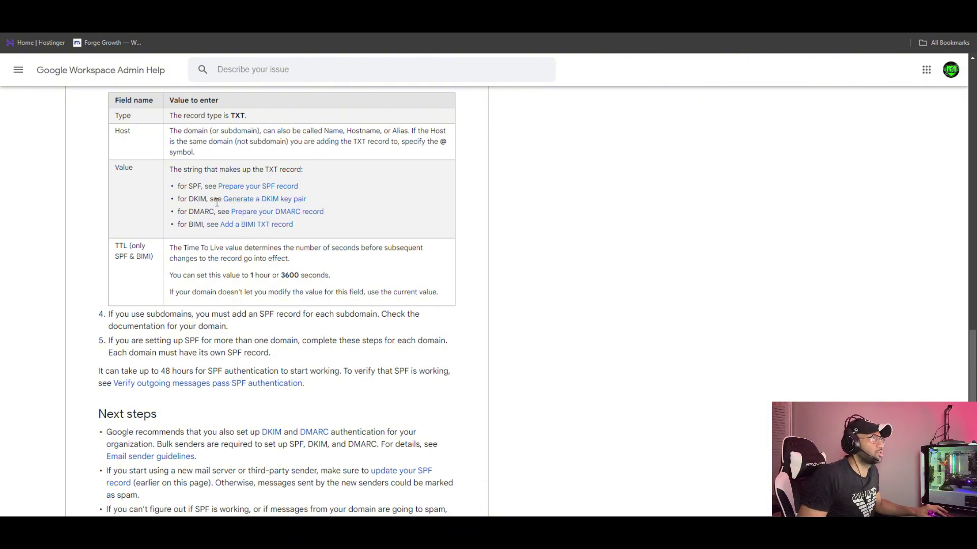
Step: Open the Generate a DKIM key pair instructions and read the Admin console steps for creating the key
click(242, 200)
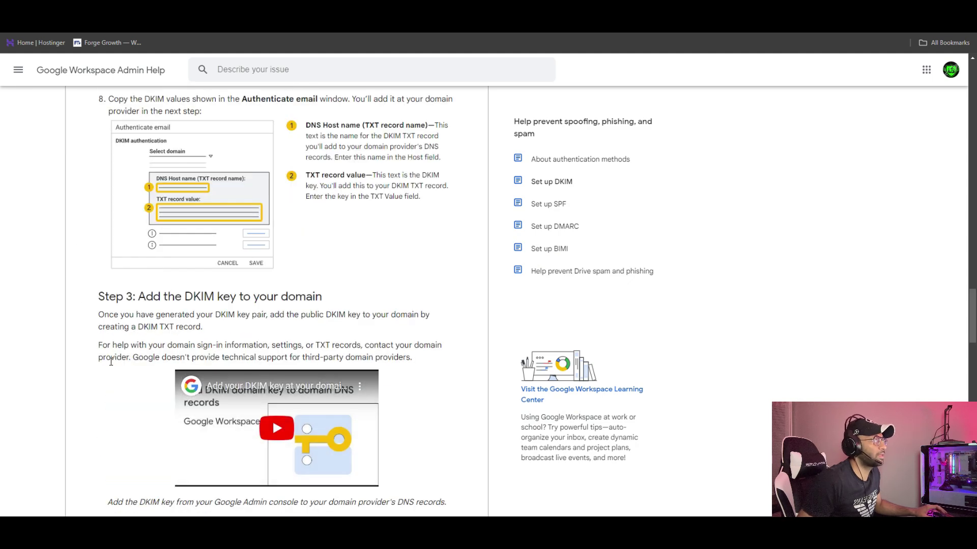
scroll(109, 360, up, 8)
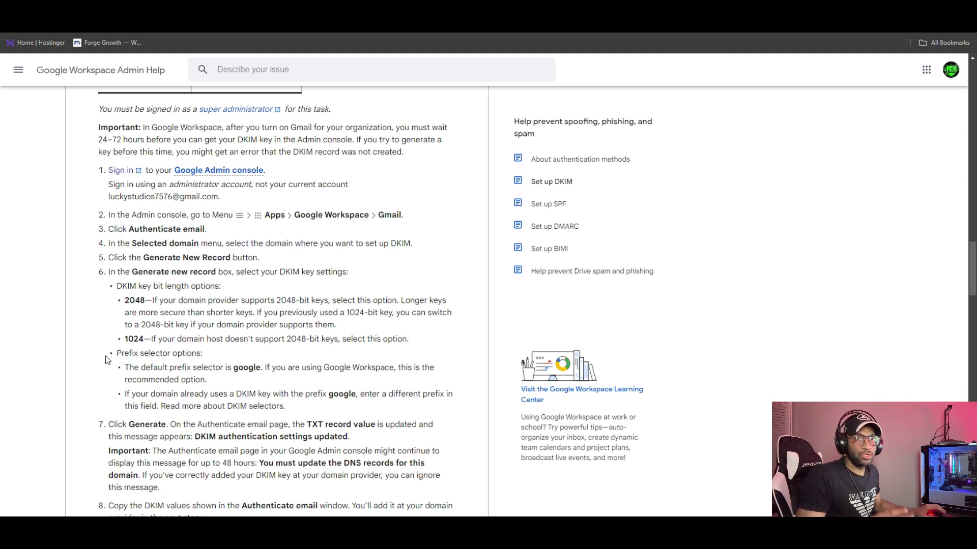
scroll(203, 306, up, 1)
scroll(280, 261, down, 1)
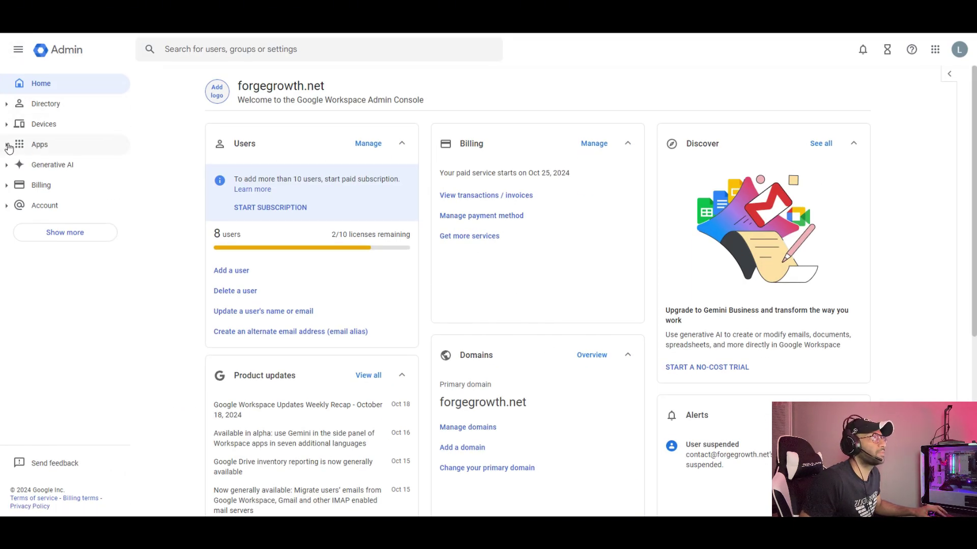
Step: In the Google Admin console, open the Google Workspace Gmail settings and enter the account password to verify the identity
click(29, 147)
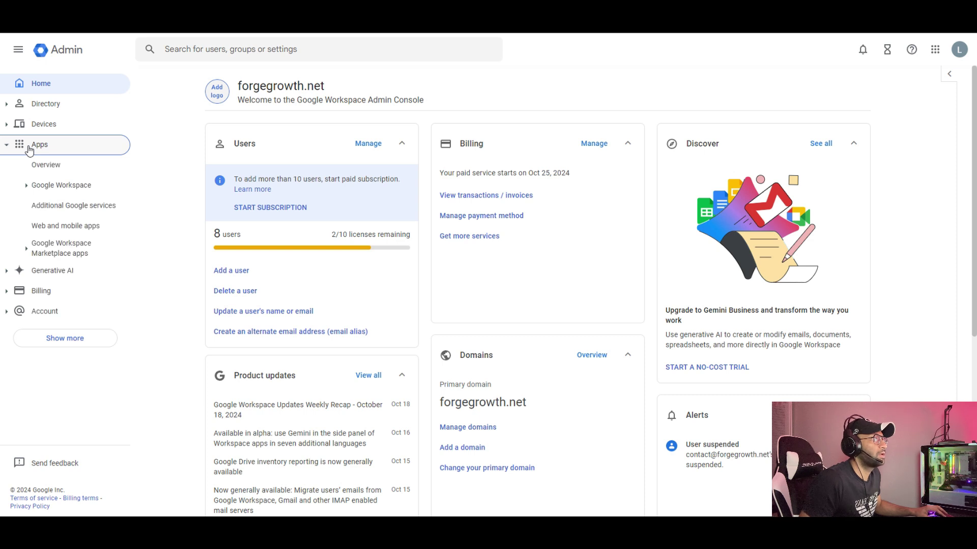
click(26, 187)
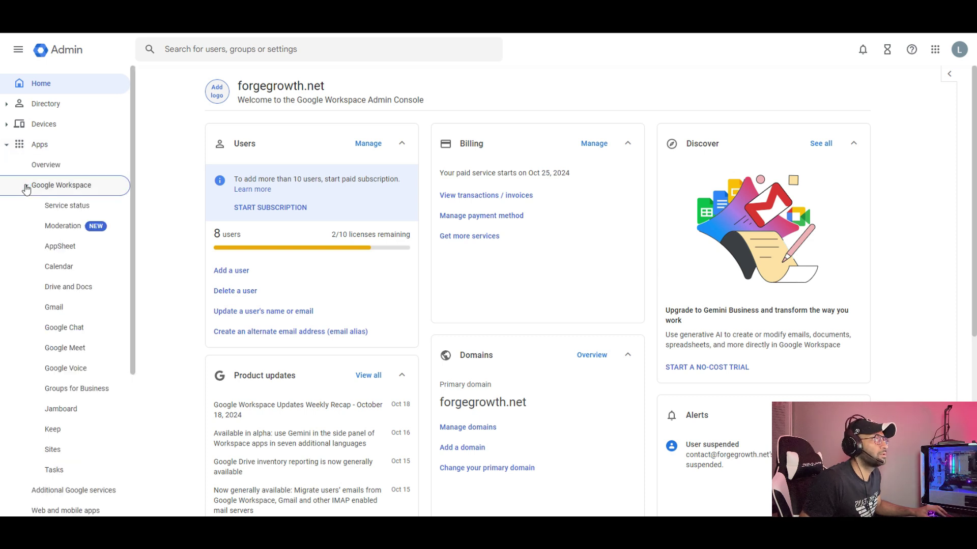
click(61, 311)
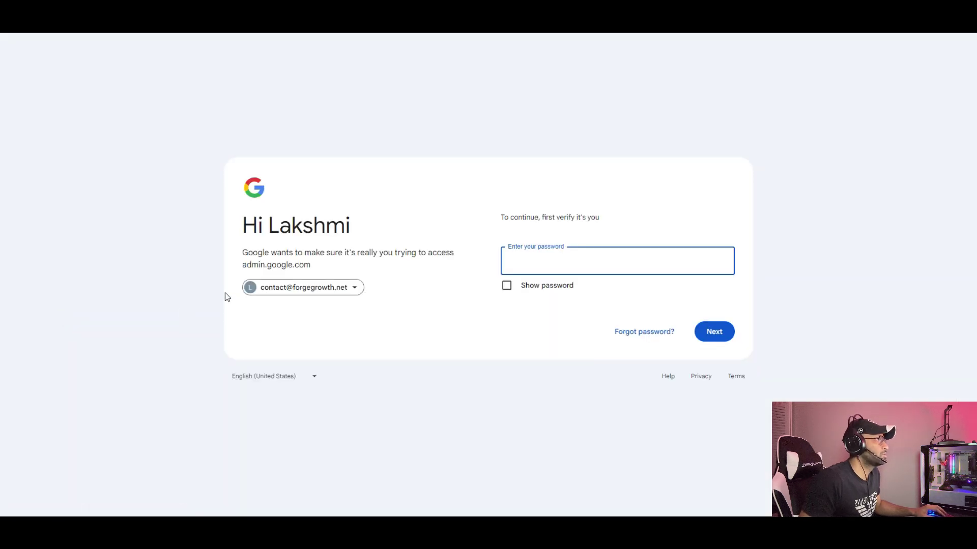
click(538, 265)
text(***)
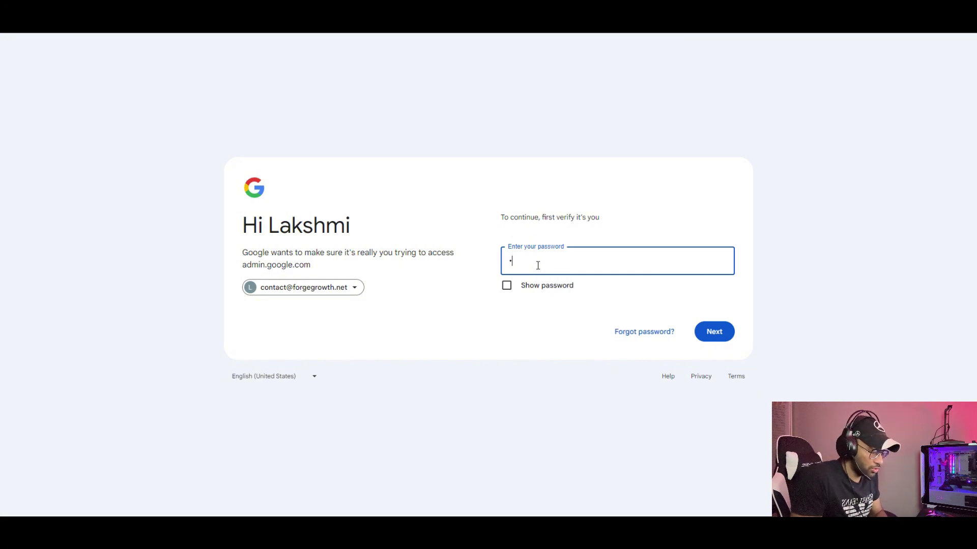
text(*******)
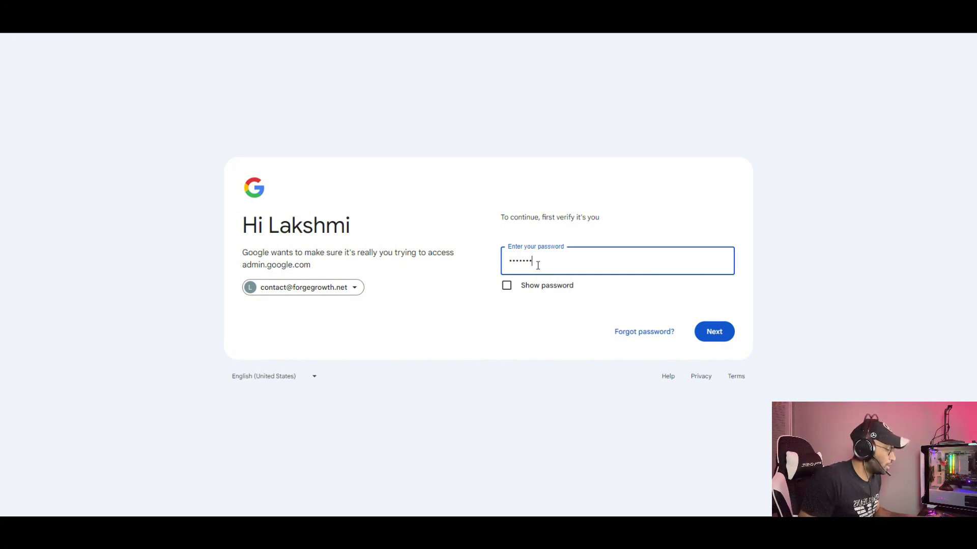
key(Return)
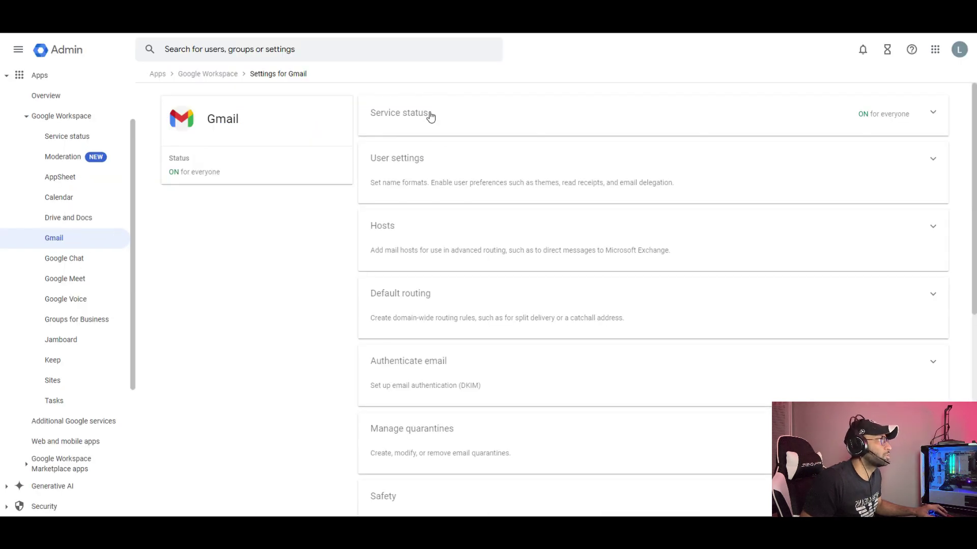
Step: Under Authenticate email, generate a 2048-bit DKIM record for forgegrowth.net with prefix selector google and reload the page
click(425, 367)
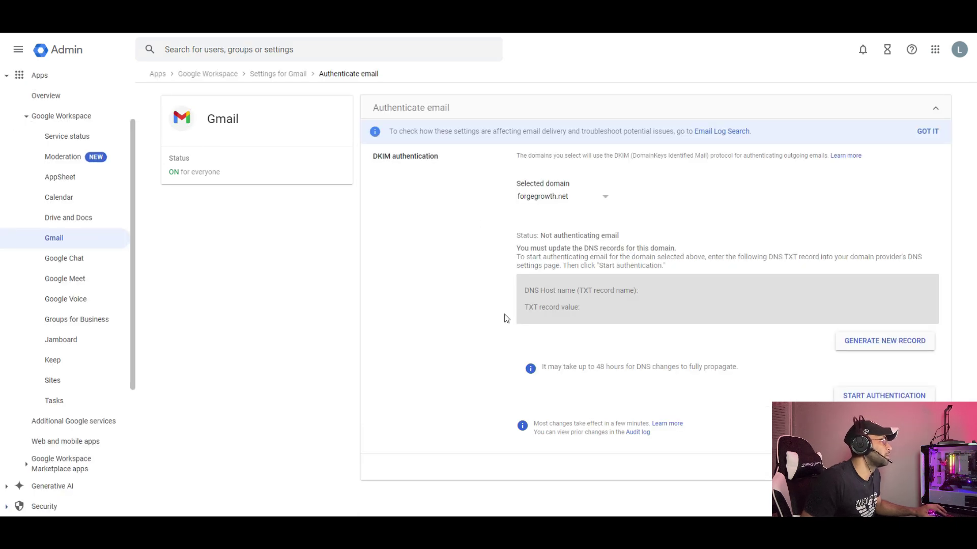
click(881, 342)
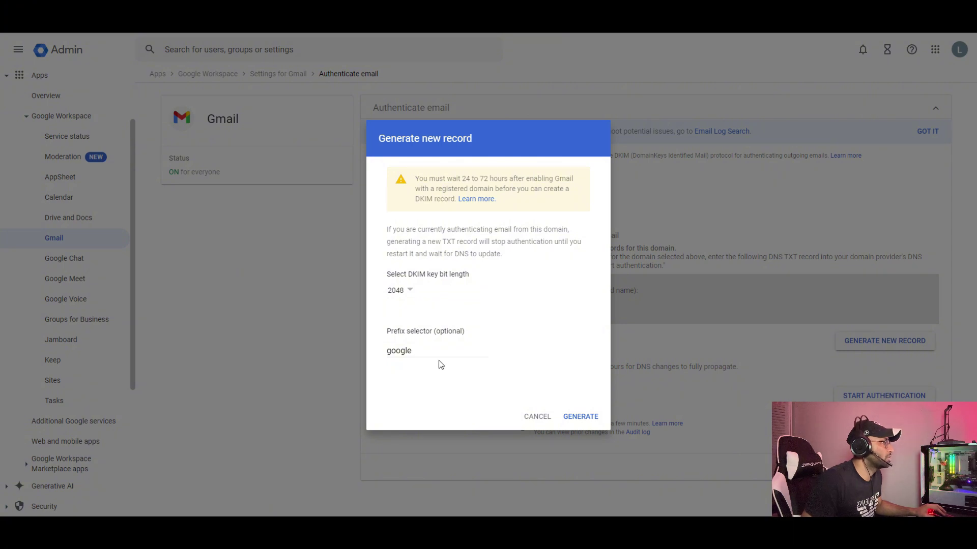
click(568, 415)
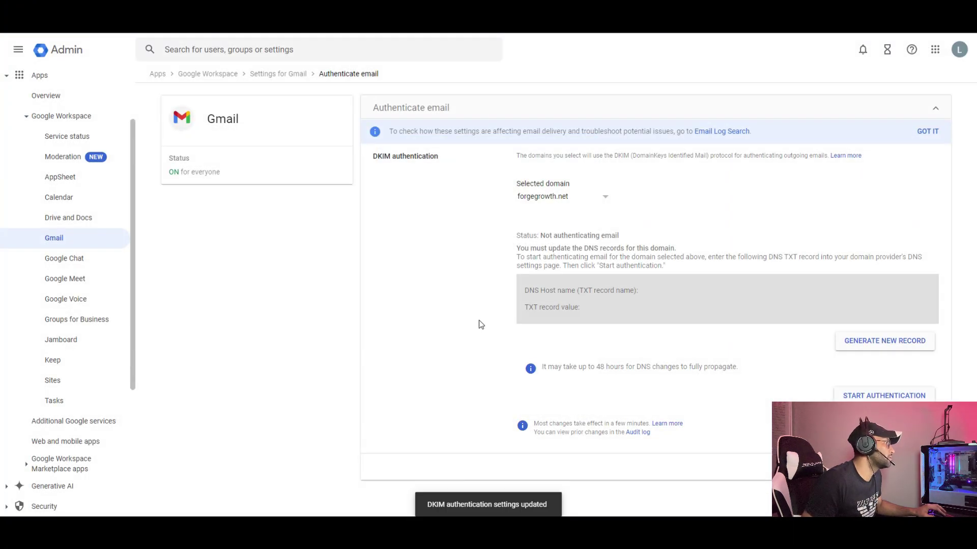
scroll(745, 411, down, 1)
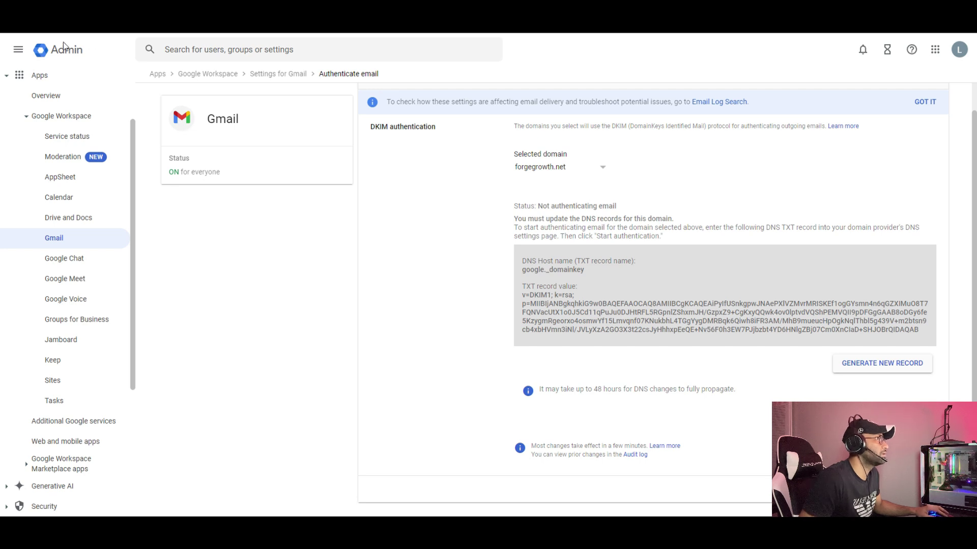
key(F5)
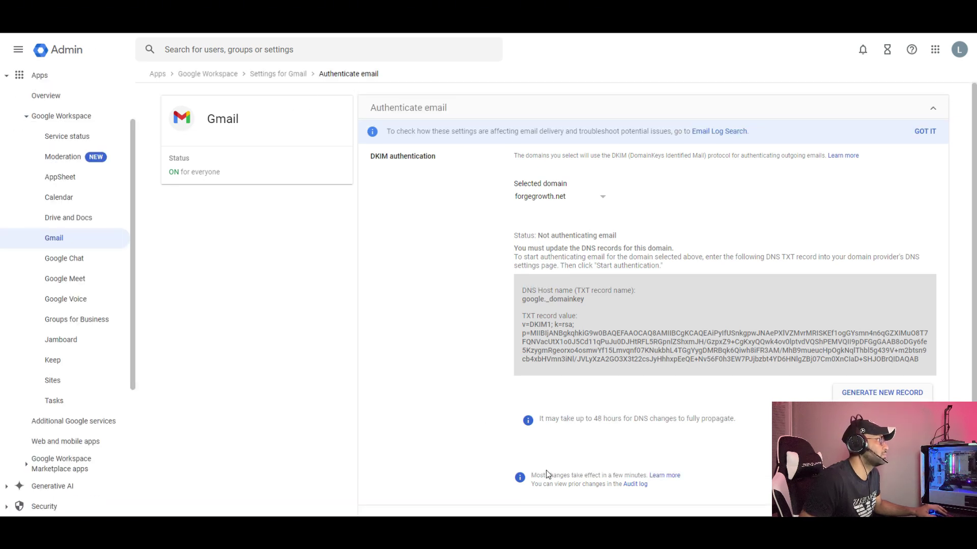
Step: Copy the DKIM DNS host name for forgegrowth.net and switch to Hostinger's DNS records for that domain
scroll(583, 267, down, 1)
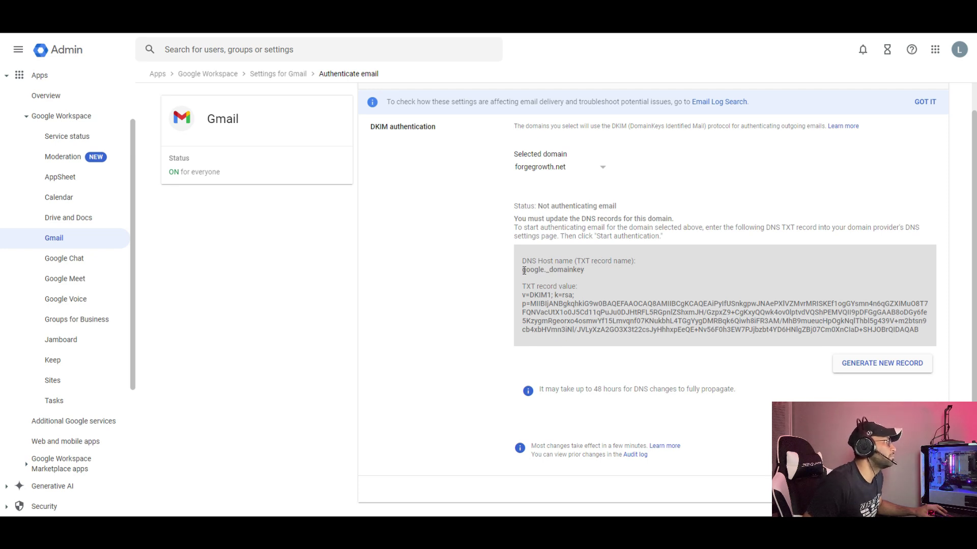
drag(524, 270, 587, 274)
key(ctrl+c)
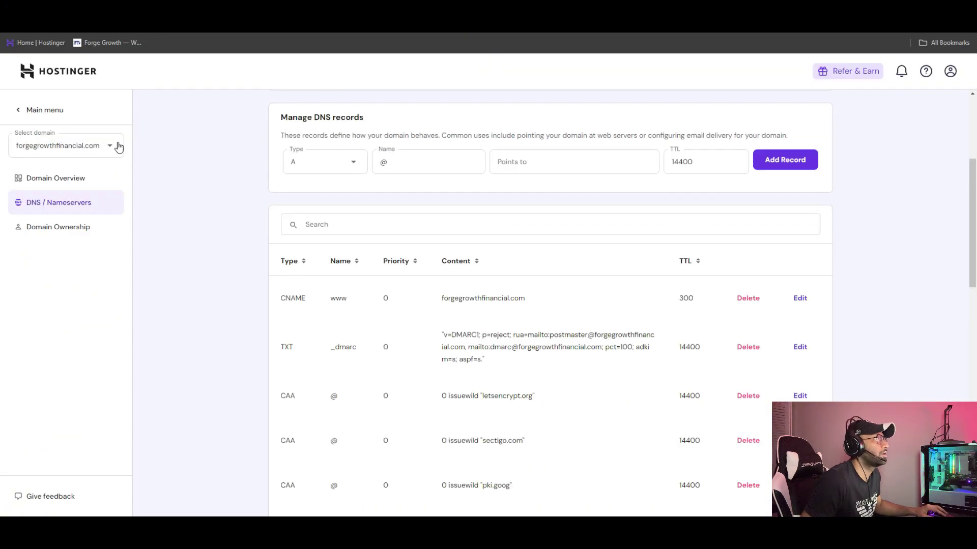
click(114, 149)
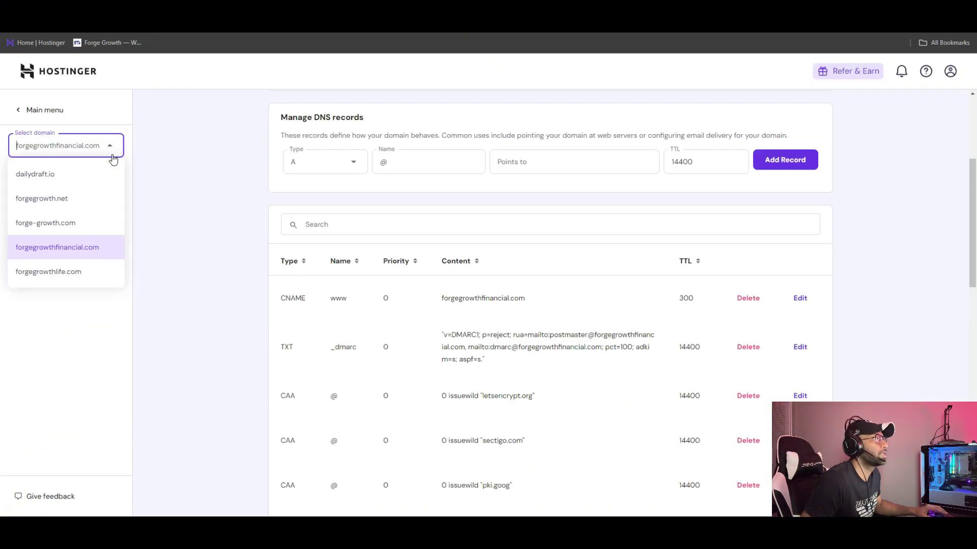
click(70, 200)
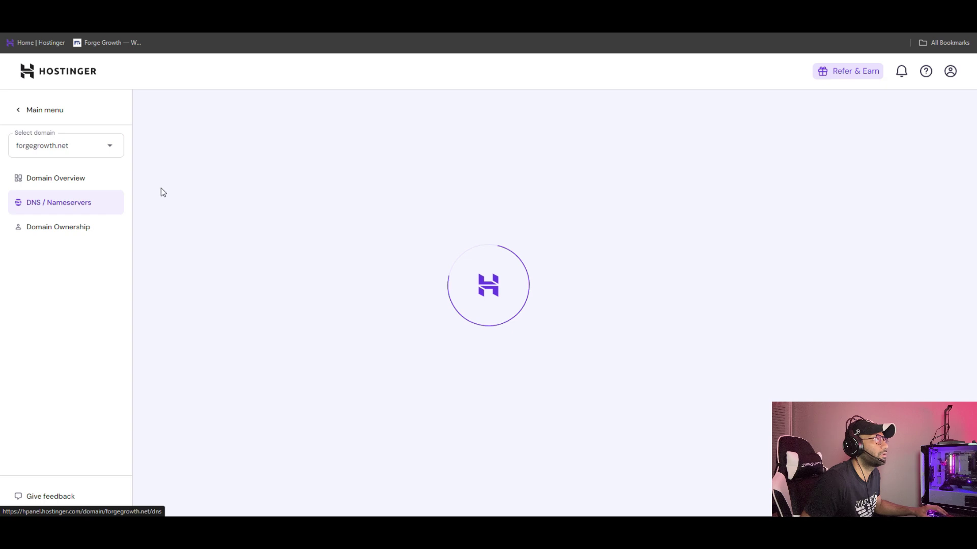
scroll(190, 279, down, 4)
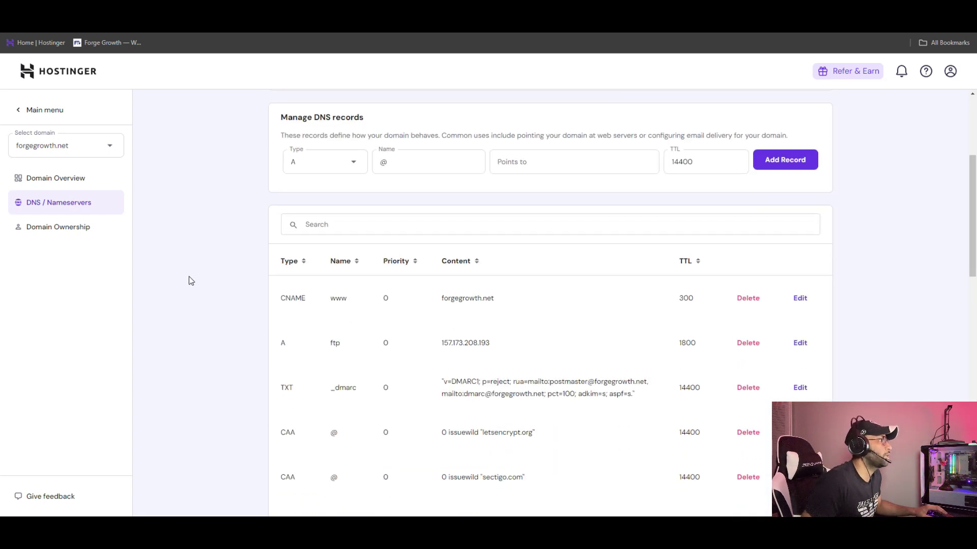
Step: Fill in a new DNS record for forgegrowth.net with type TXT and name google._domainkey
scroll(188, 277, up, 3)
click(355, 316)
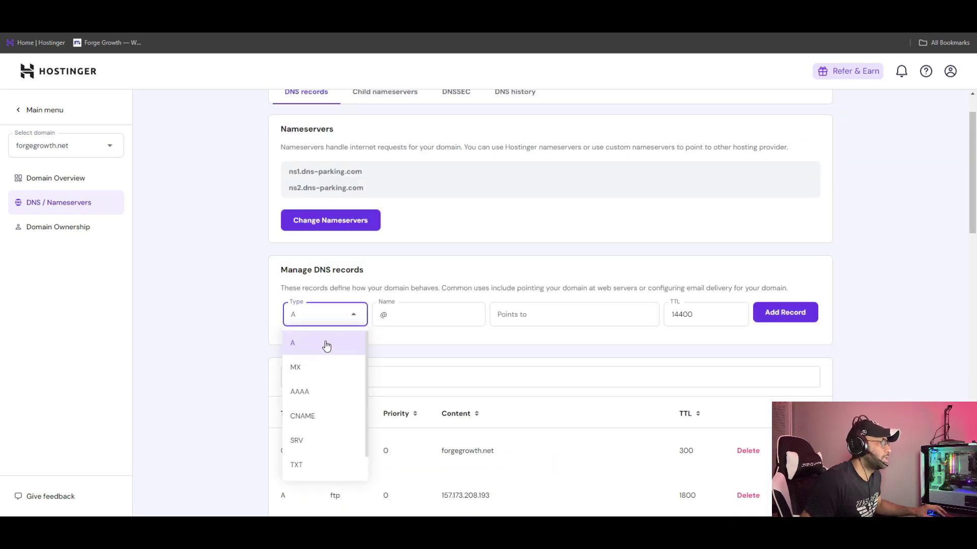
text(txt)
click(285, 341)
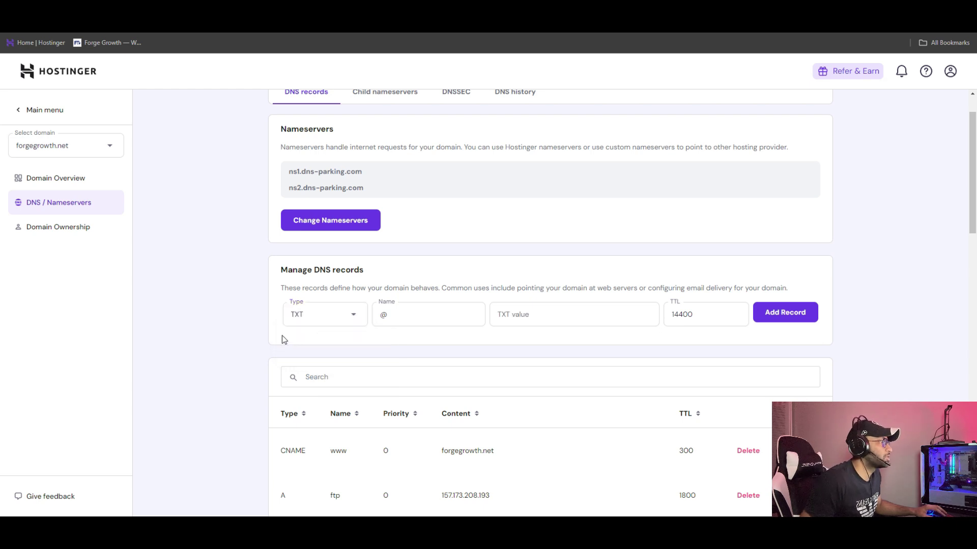
double_click(416, 314)
key(ctrl+v)
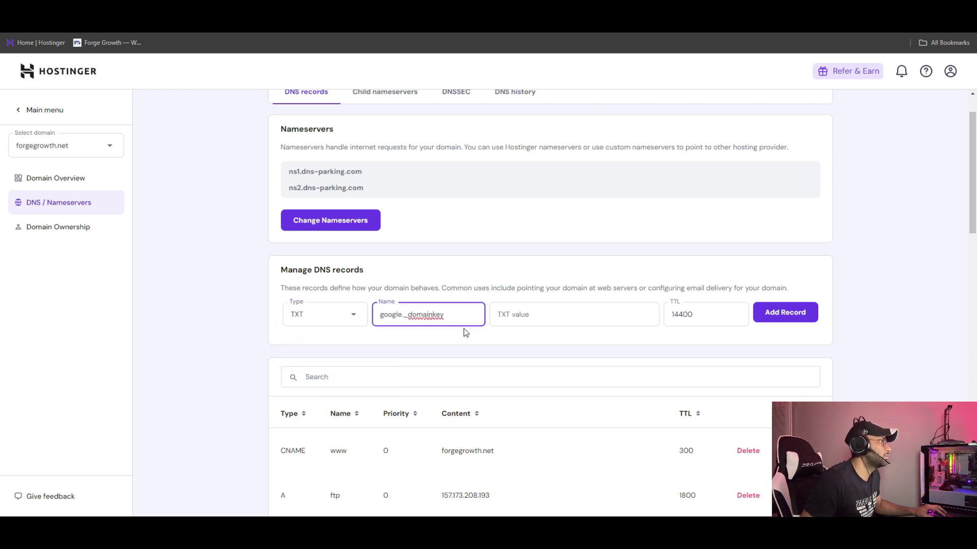
Step: Copy forgegrowth.net's full DKIM TXT record value from Google Admin into the new Hostinger record and add it with TTL 14400
key(alt+Tab)
click(521, 305)
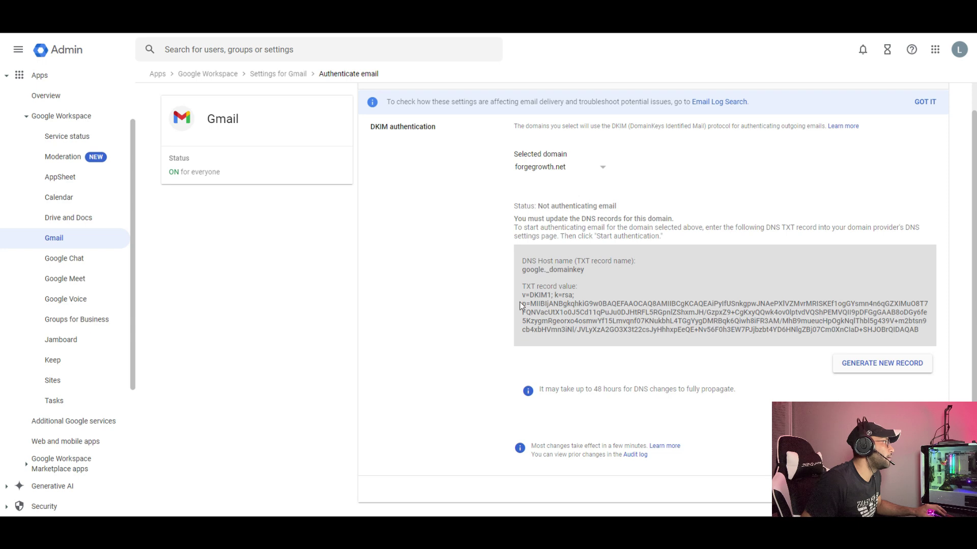
drag(523, 299, 919, 334)
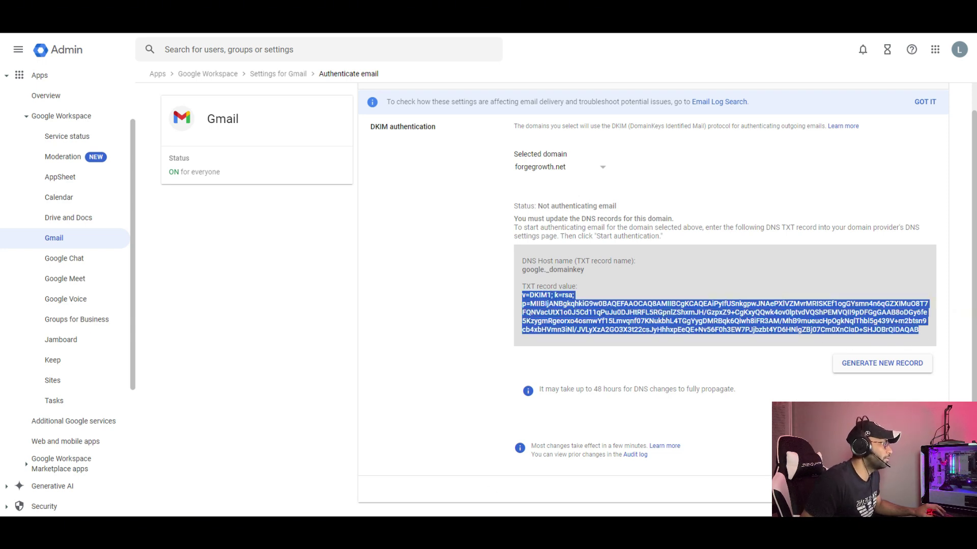
key(alt+Tab)
click(523, 311)
key(ctrl+v)
click(629, 348)
key(alt+Tab)
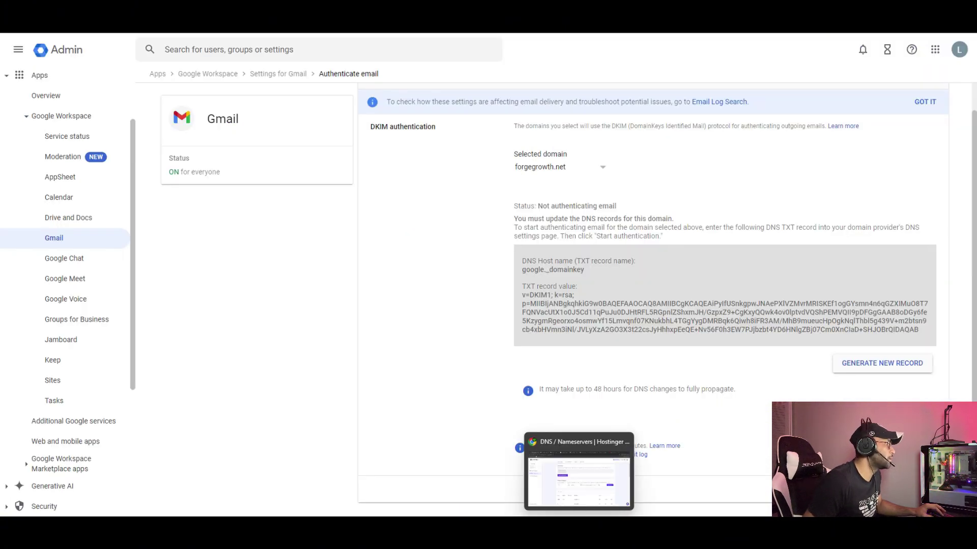
key(alt+Tab)
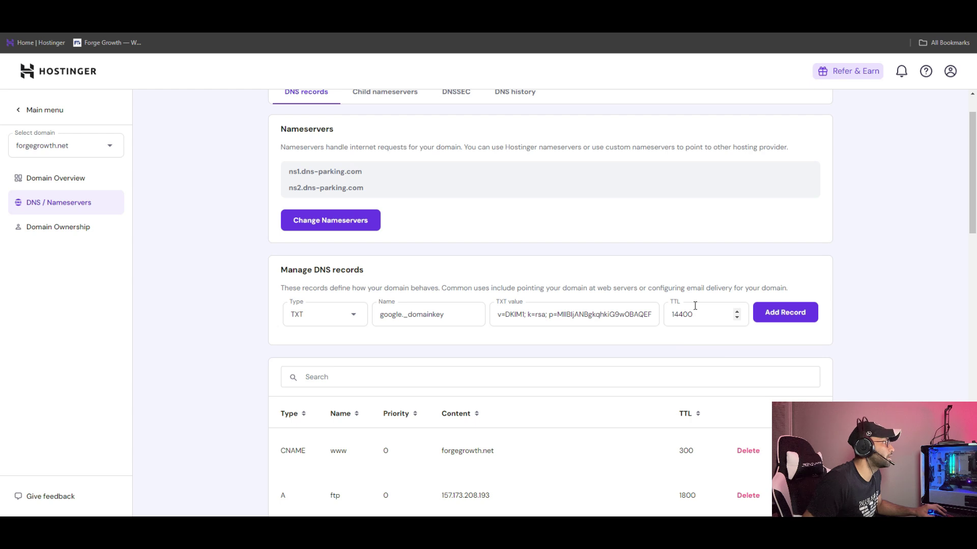
click(786, 314)
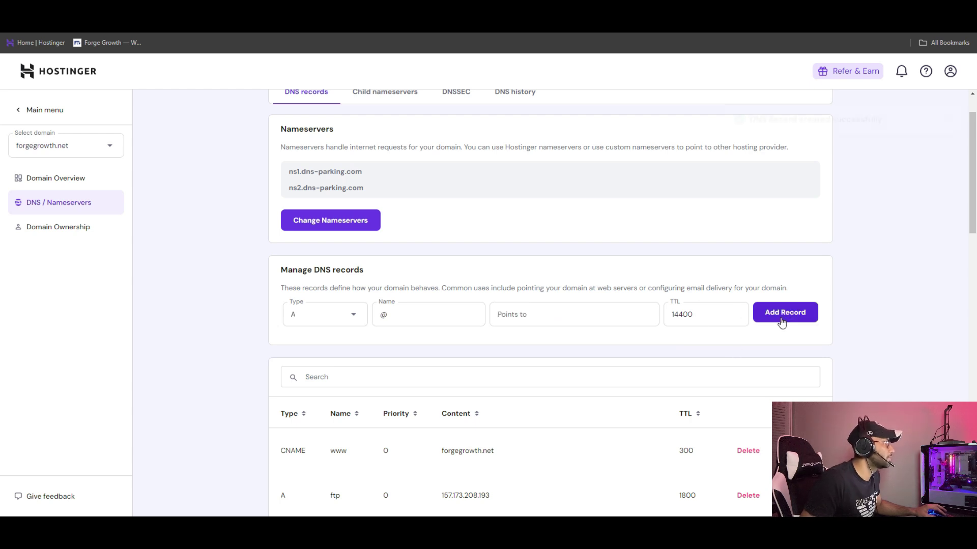
Step: In Google Admin, start DKIM authentication for forgegrowth.net, and generate a 2048-bit record for forge-growth.com with prefix selector google
key(alt+Tab)
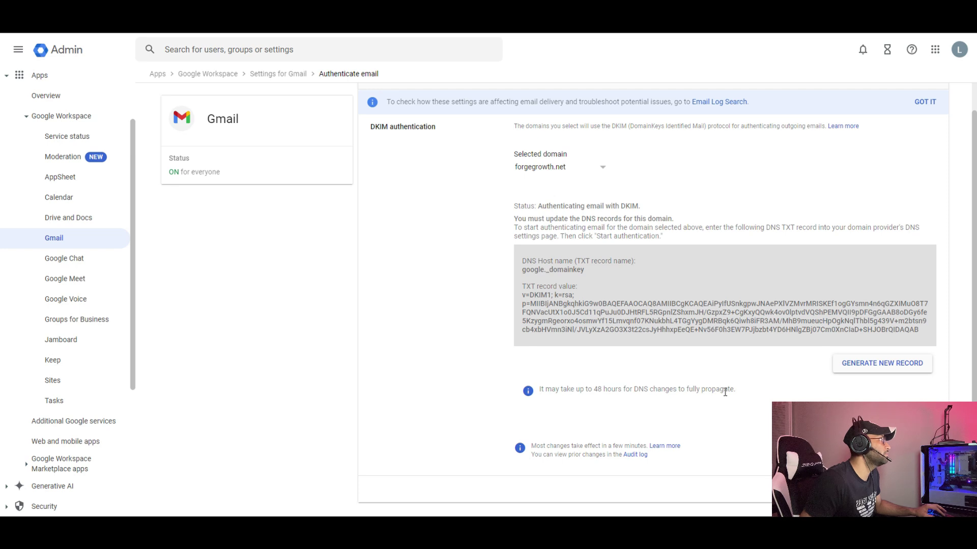
click(925, 102)
click(602, 168)
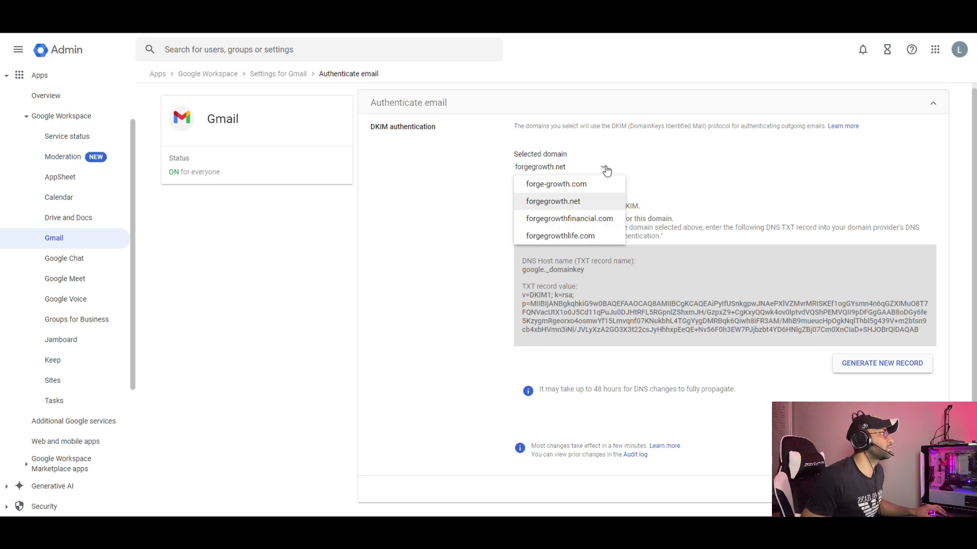
click(558, 186)
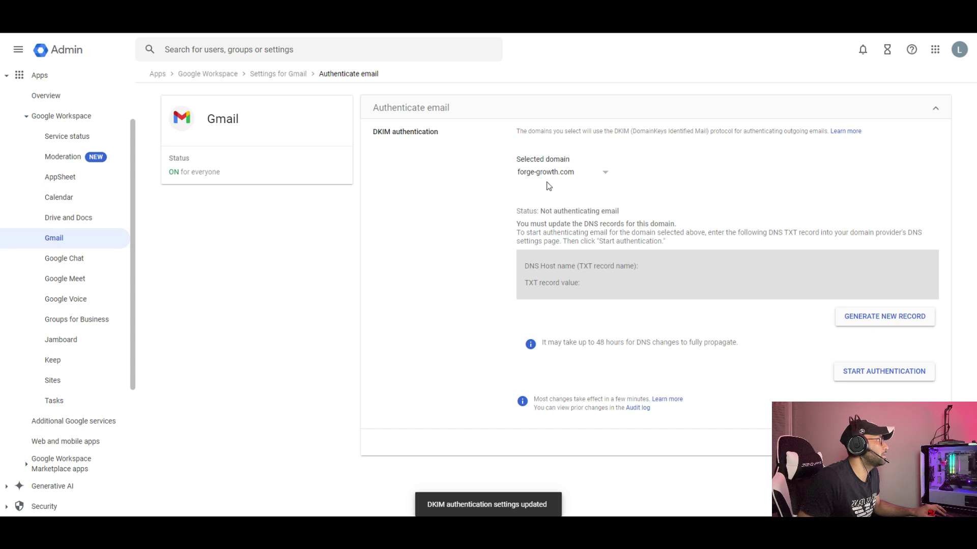
click(874, 323)
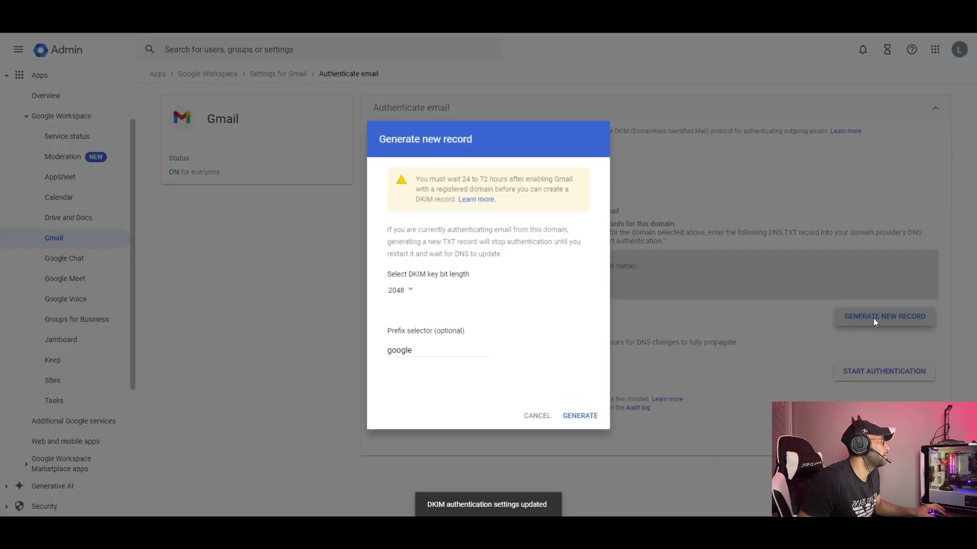
click(584, 419)
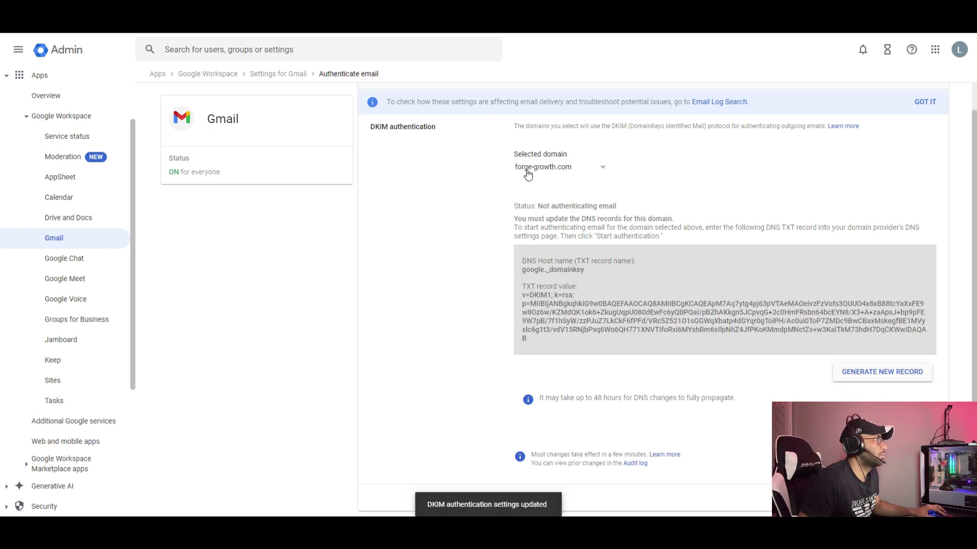
Step: Copy forge-growth.com's DKIM DNS host name and switch Hostinger's DNS settings to the forge-growth.com domain
drag(521, 275, 589, 275)
key(ctrl+c)
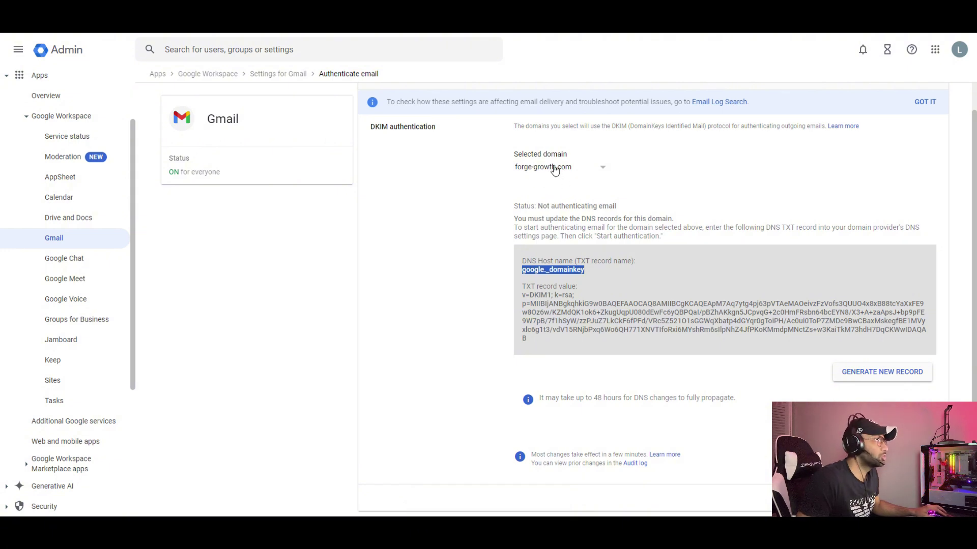
click(586, 170)
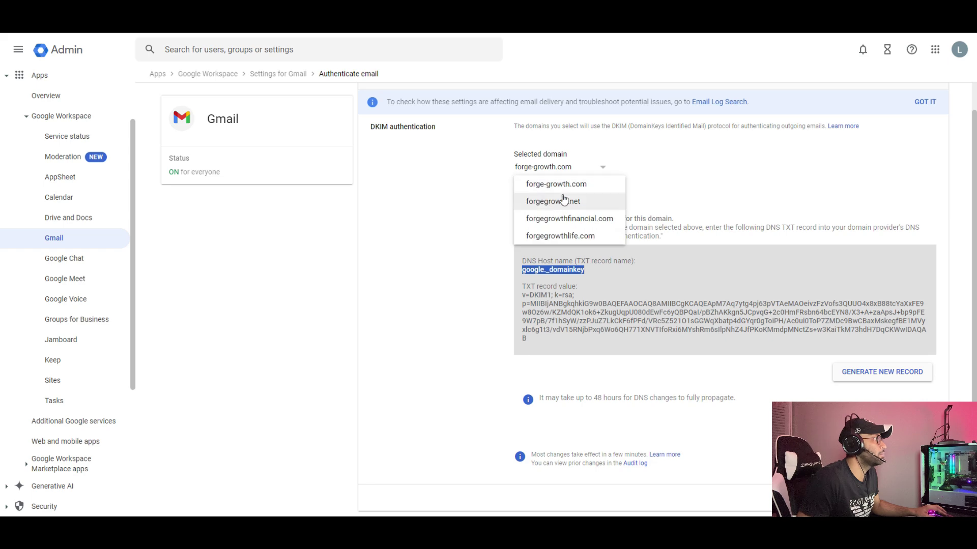
click(485, 182)
mouse_move(525, 512)
click(510, 473)
key(alt+Tab)
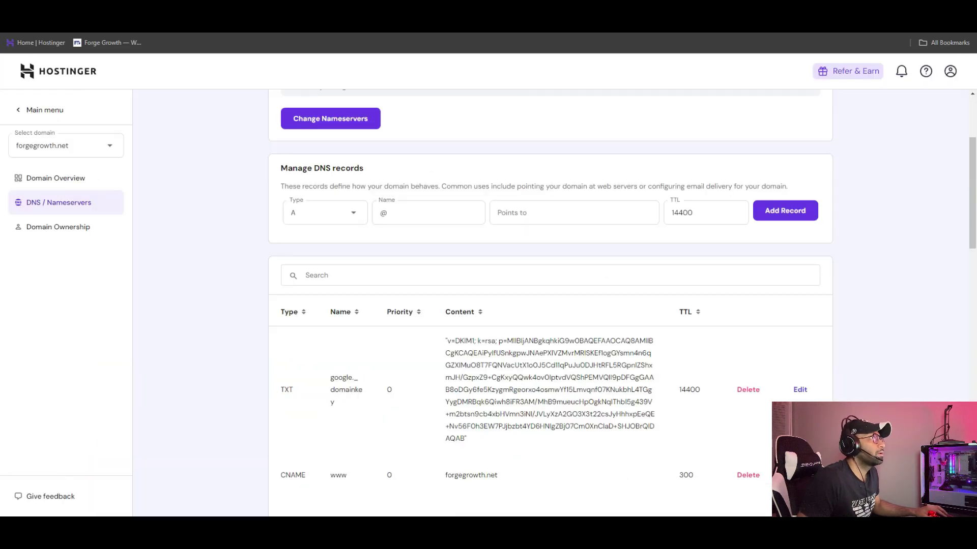
scroll(197, 195, up, 3)
click(101, 151)
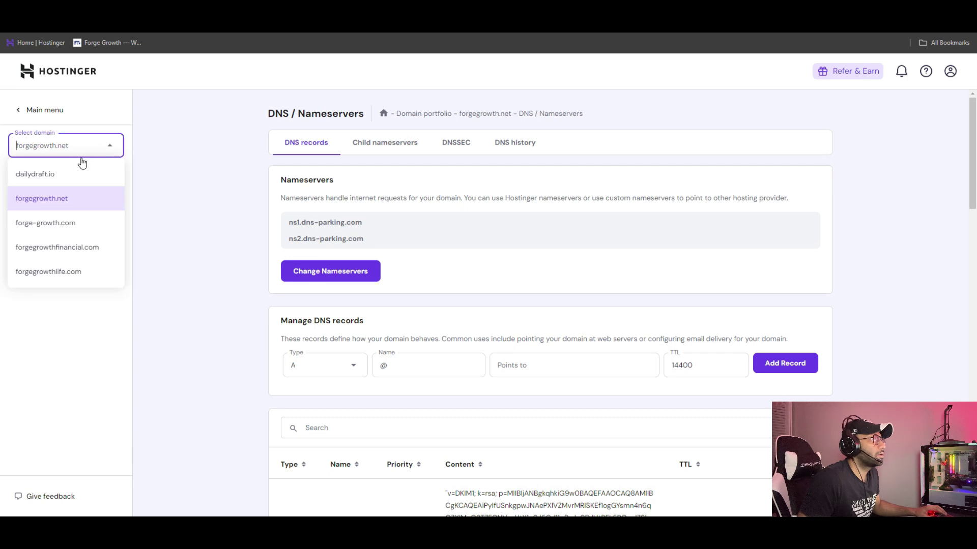
click(65, 222)
Step: Set up a new DNS record for forge-growth.com with type TXT and name google._domainkey
click(340, 366)
text(tx)
click(298, 395)
click(374, 367)
key(ctrl+v)
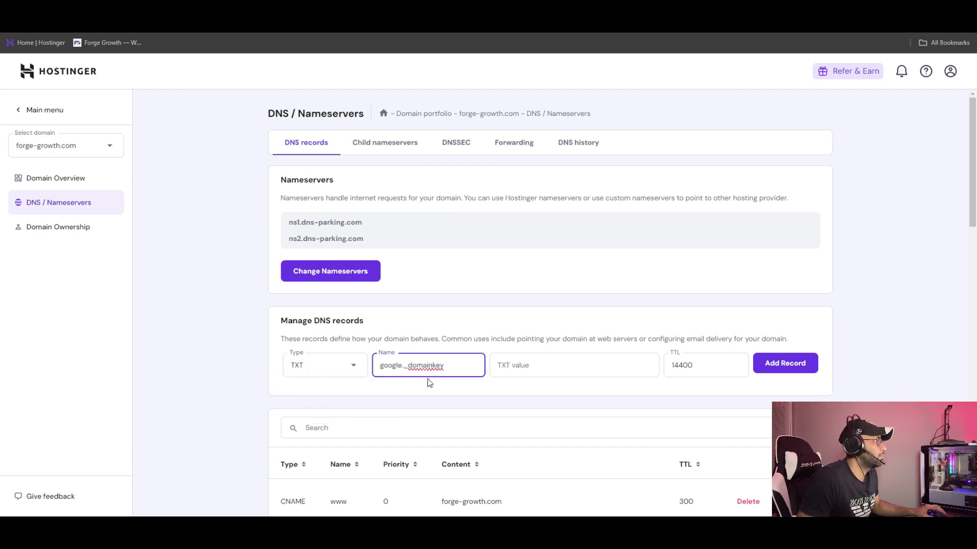
Step: Copy forge-growth.com's DKIM TXT record value from Google Admin into the TXT value of the new Hostinger record
key(alt+Tab)
drag(523, 295, 549, 343)
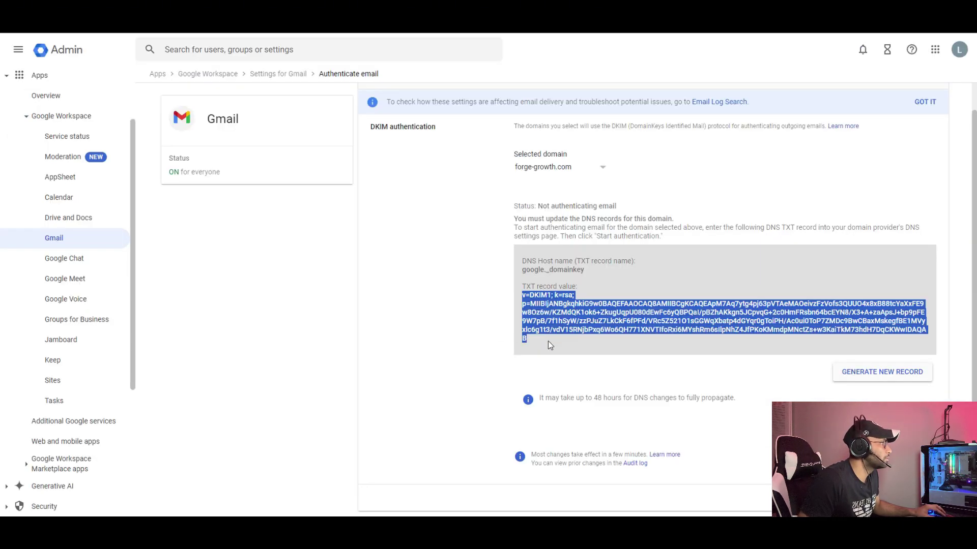
key(alt+Tab)
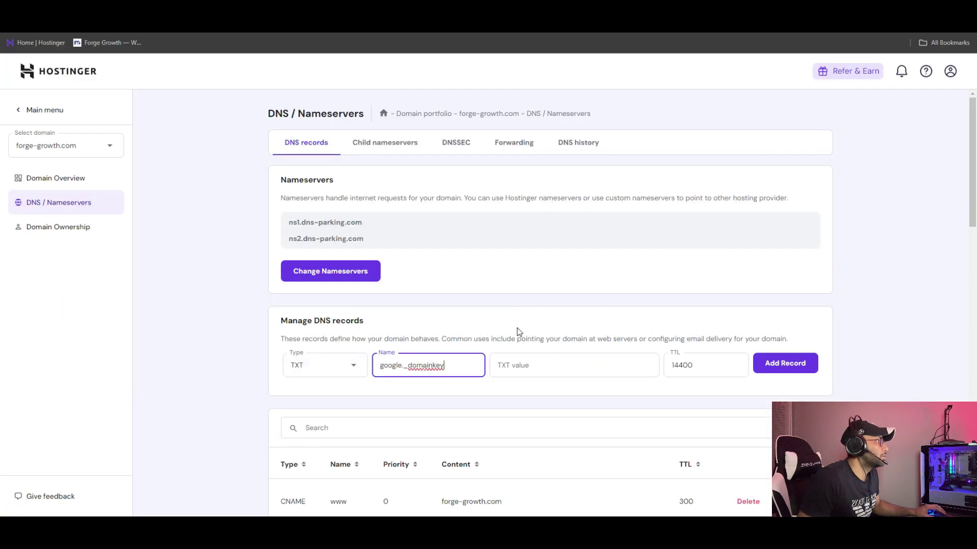
click(530, 368)
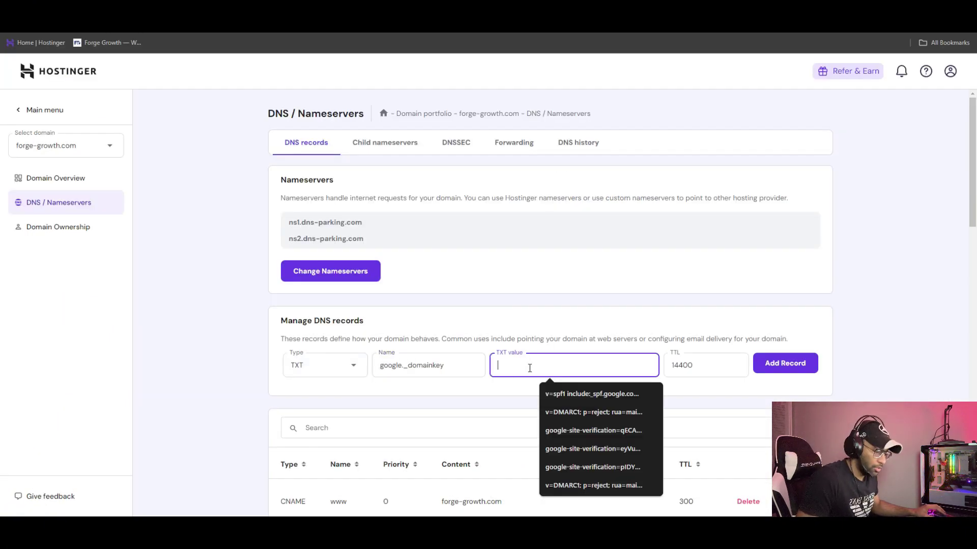
key(ctrl+v)
Step: Check the recommended TTL in Google's DKIM help article, set the new record's TTL to 3600 and add the record
key(alt+Tab)
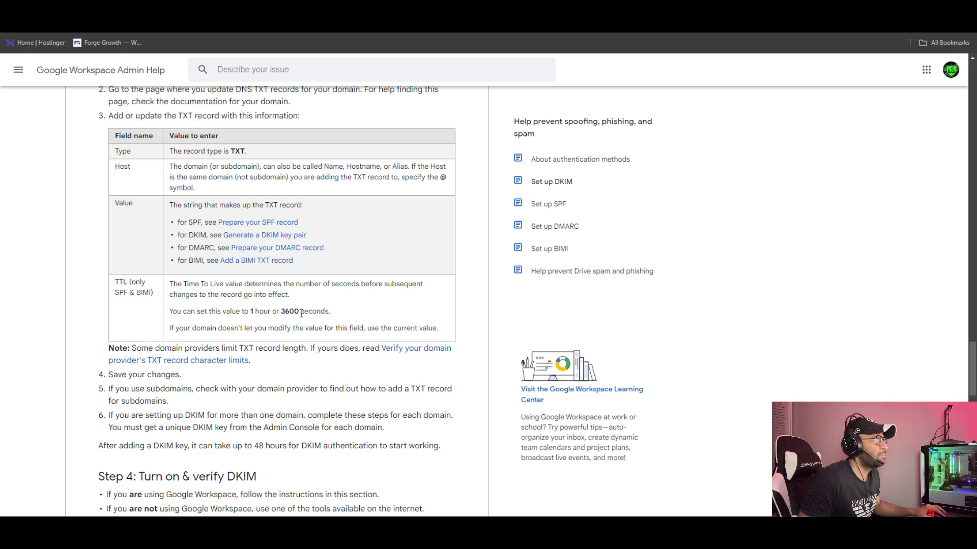
key(alt+Tab)
drag(695, 366, 659, 365)
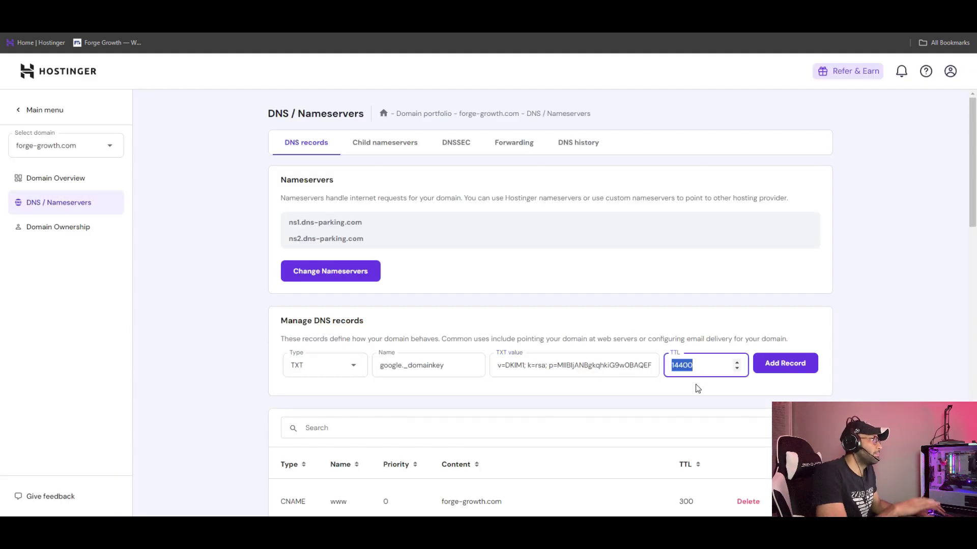
drag(697, 370, 665, 365)
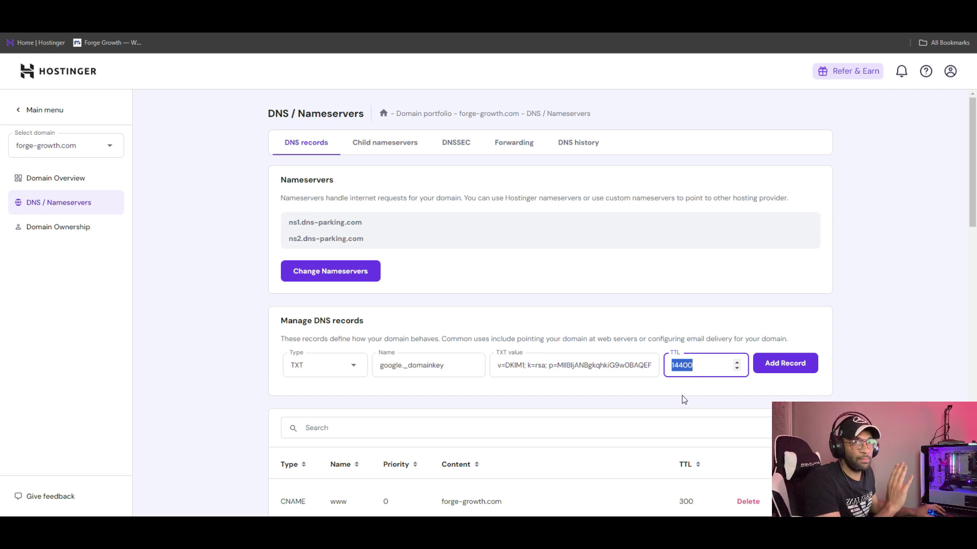
key(BackSpace)
text(3)
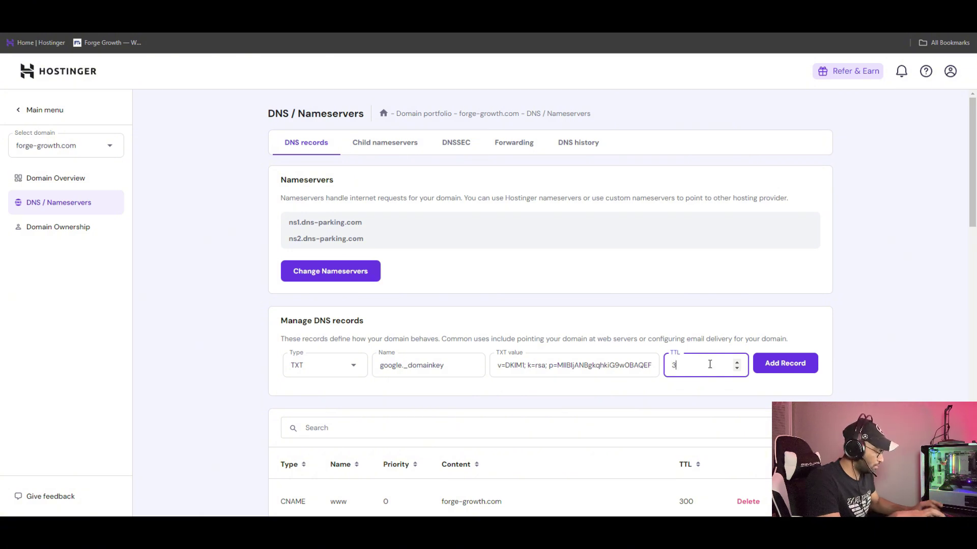
text(600)
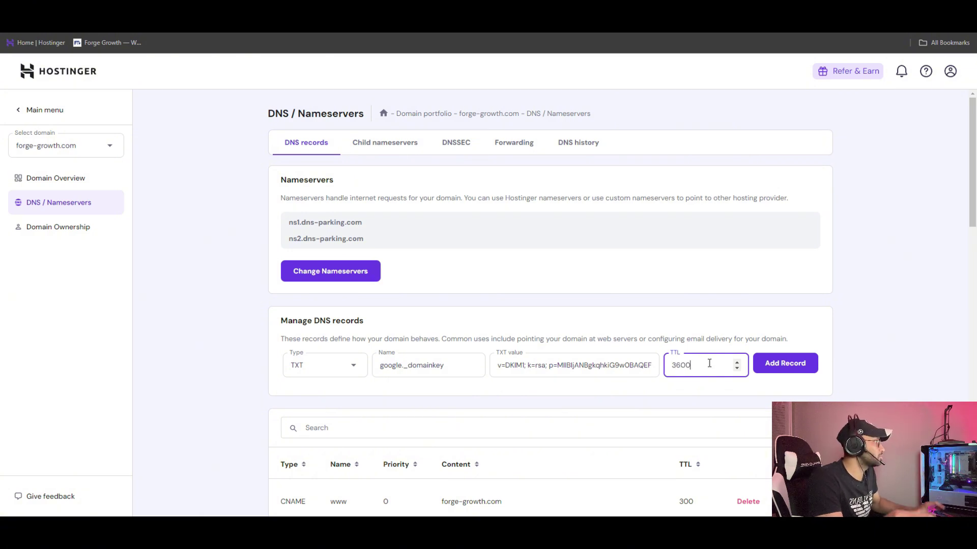
click(785, 364)
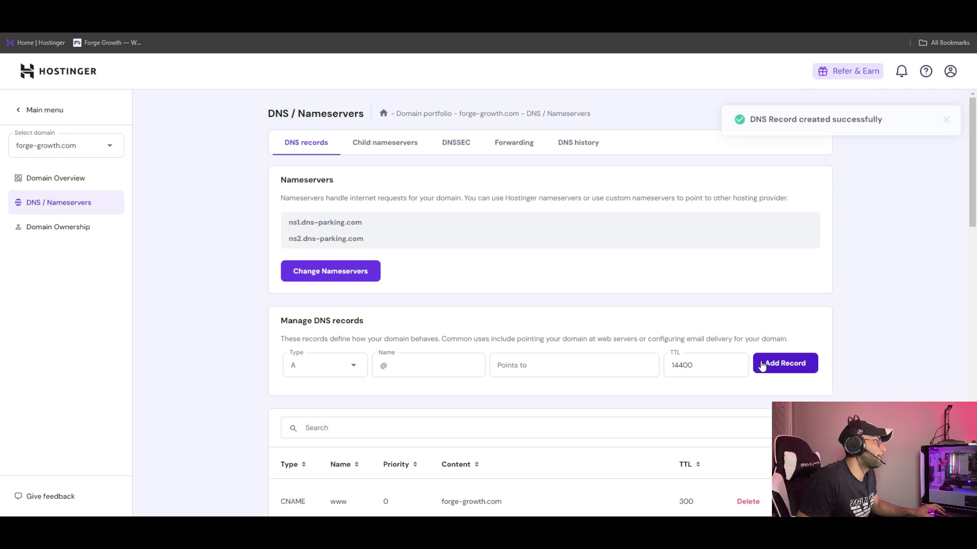
Step: Switch Hostinger's DNS settings to forgegrowth.net and set its google._domainkey TXT record's TTL to 3600
click(113, 149)
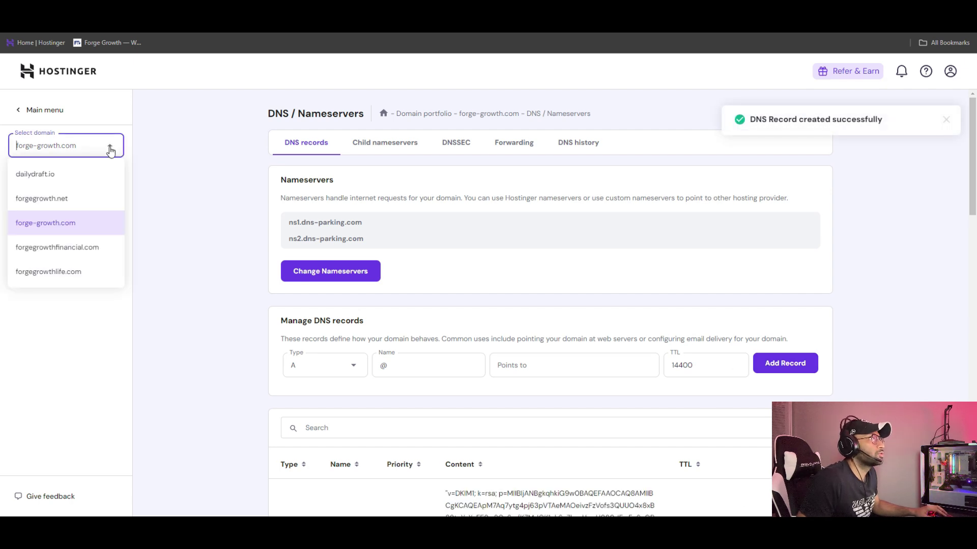
click(55, 199)
scroll(261, 359, down, 5)
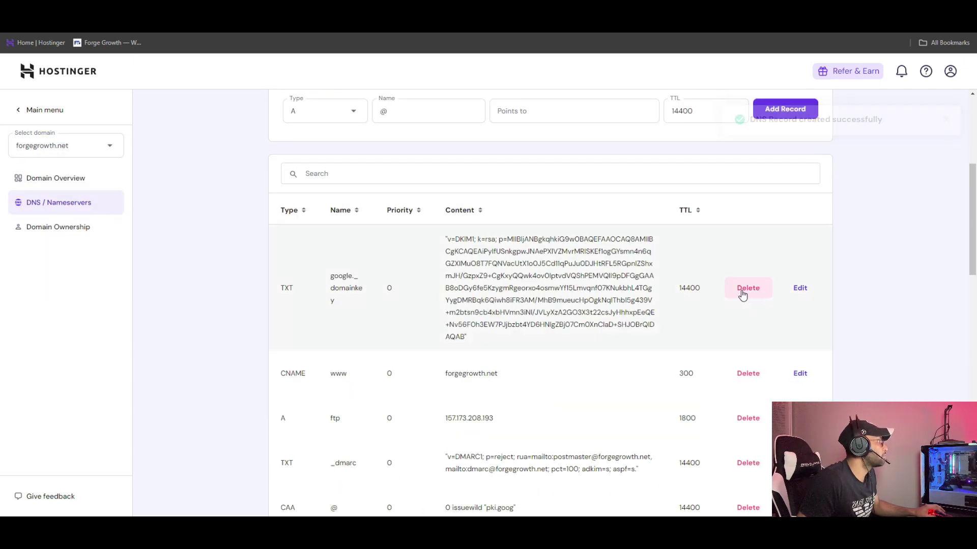
click(797, 285)
double_click(394, 319)
text(3)
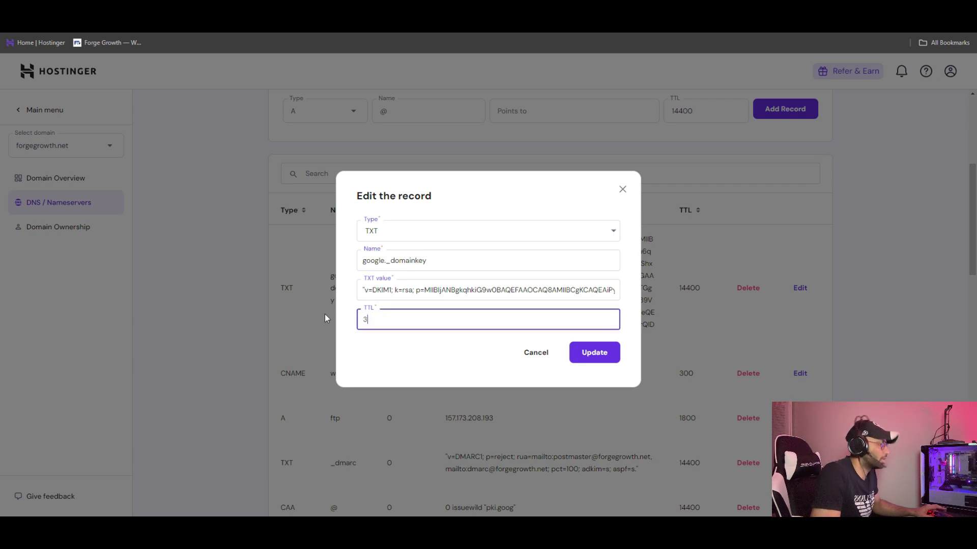
text(600)
key(Return)
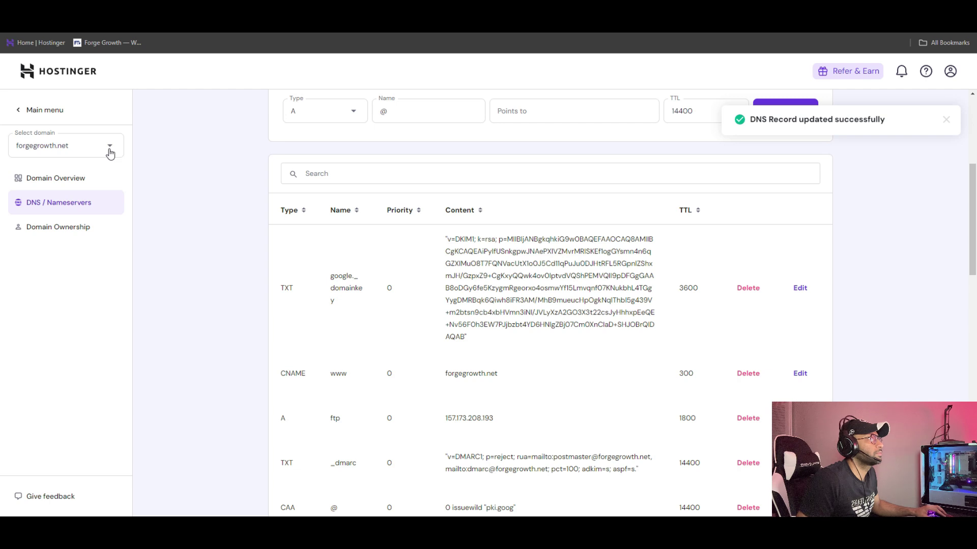
Step: Select forgegrowthfinancial.com in both Hostinger's DNS settings and Google Admin's DKIM authentication page
click(109, 148)
click(64, 251)
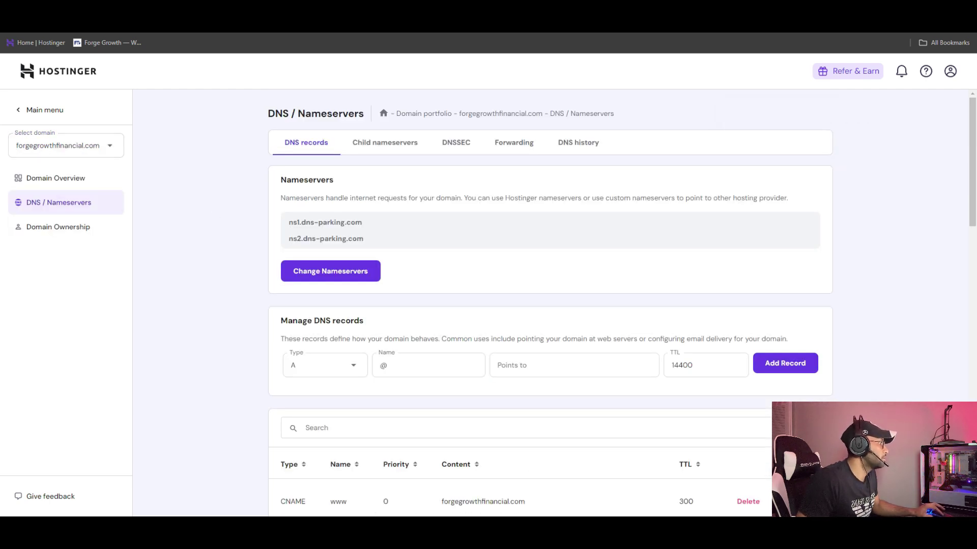
key(alt+Tab)
click(445, 192)
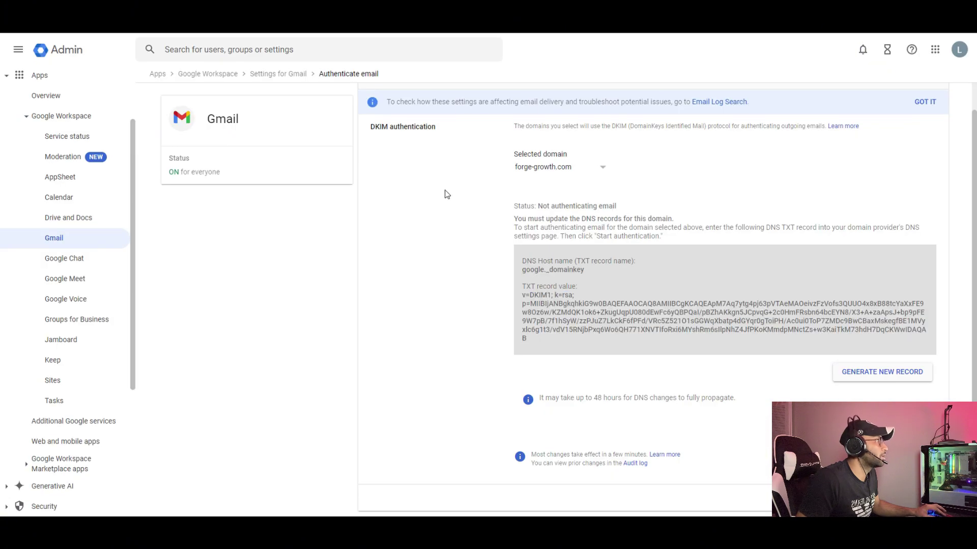
click(608, 168)
click(565, 218)
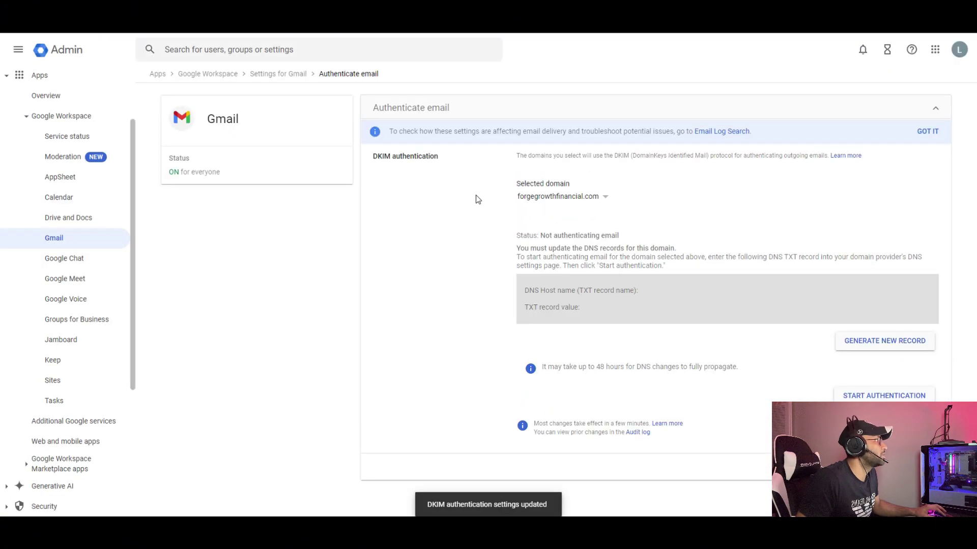
Step: Generate a new DKIM record for forgegrowthfinancial.com, then reload the page and reselect the domain
click(866, 342)
click(581, 418)
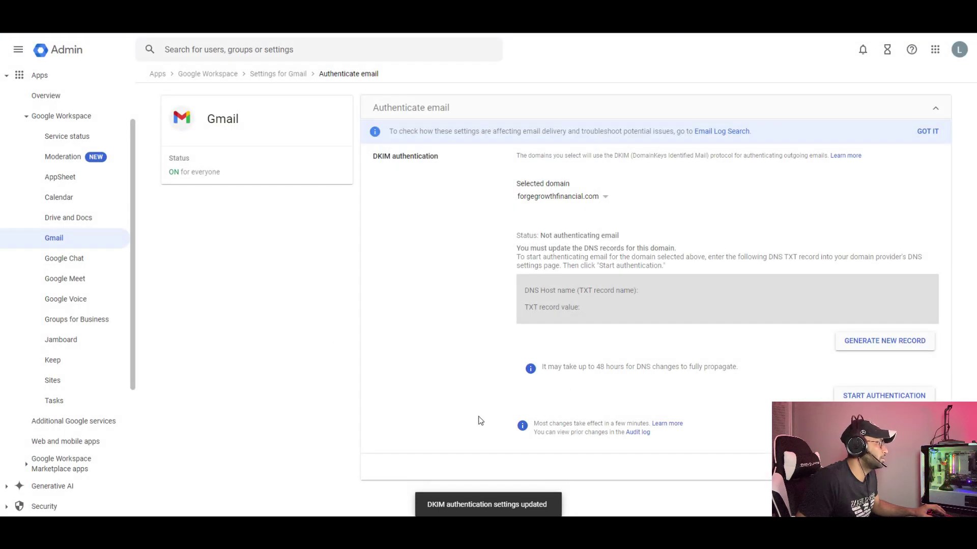
click(44, 34)
click(602, 195)
click(570, 247)
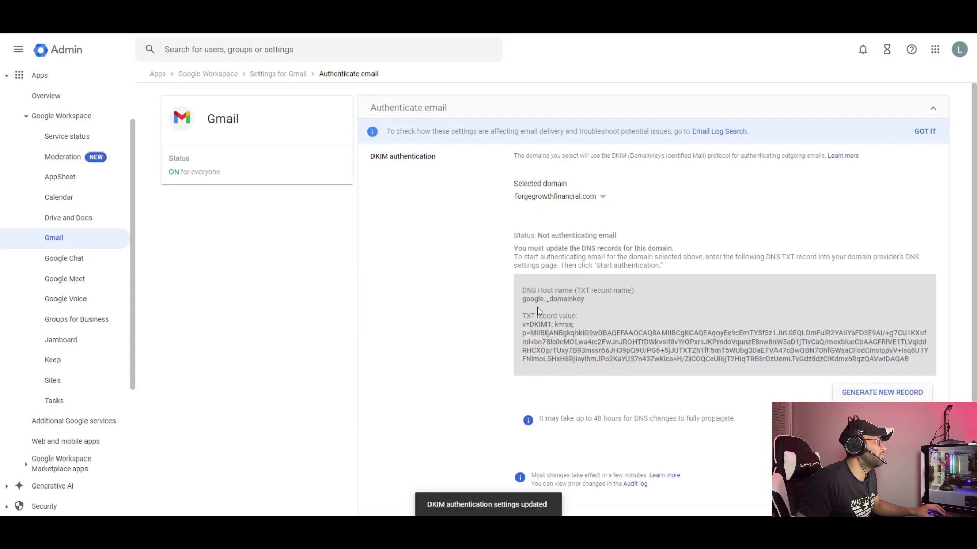
Step: Copy forgegrowthfinancial.com's DKIM host name and set up a new Hostinger record with type TXT and name google._domainkey
drag(518, 300, 585, 300)
key(ctrl+c)
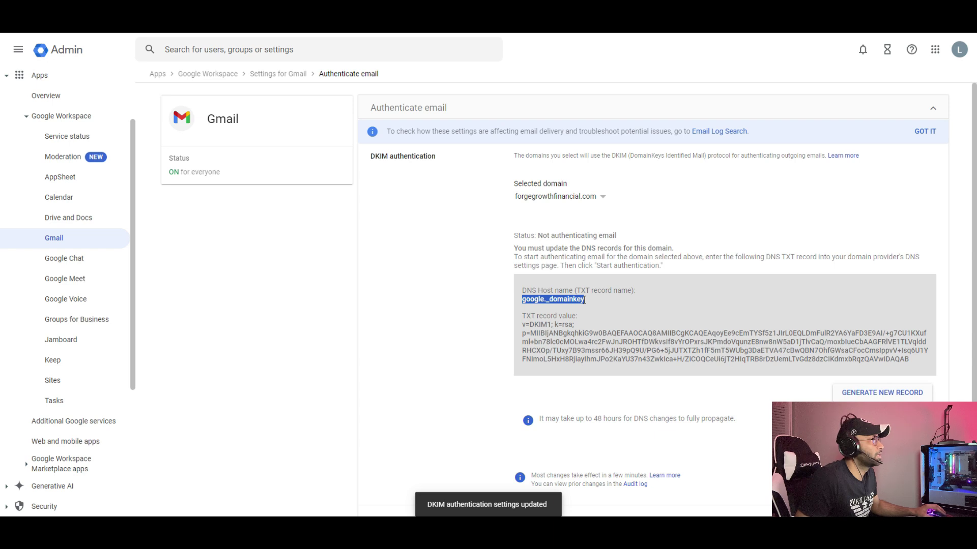
key(alt+Tab)
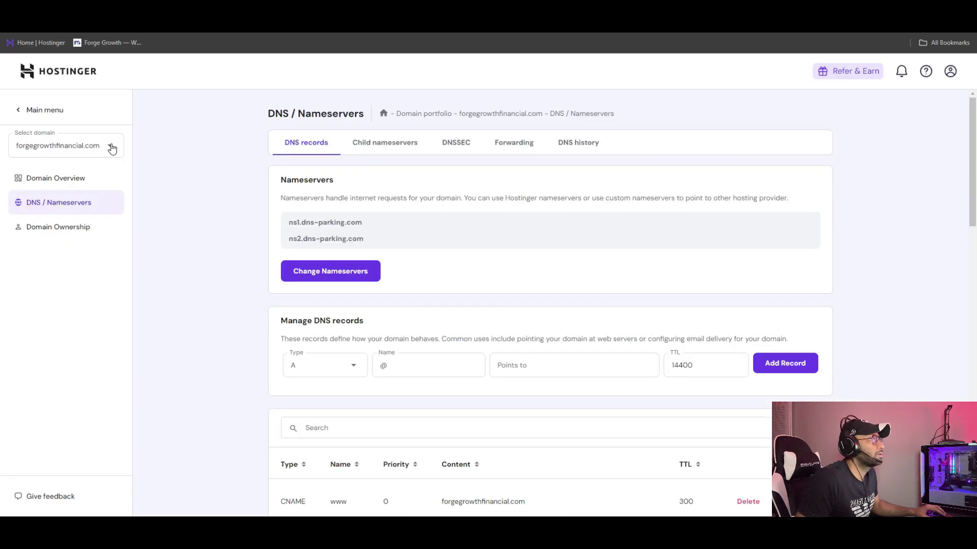
click(355, 367)
text(txt)
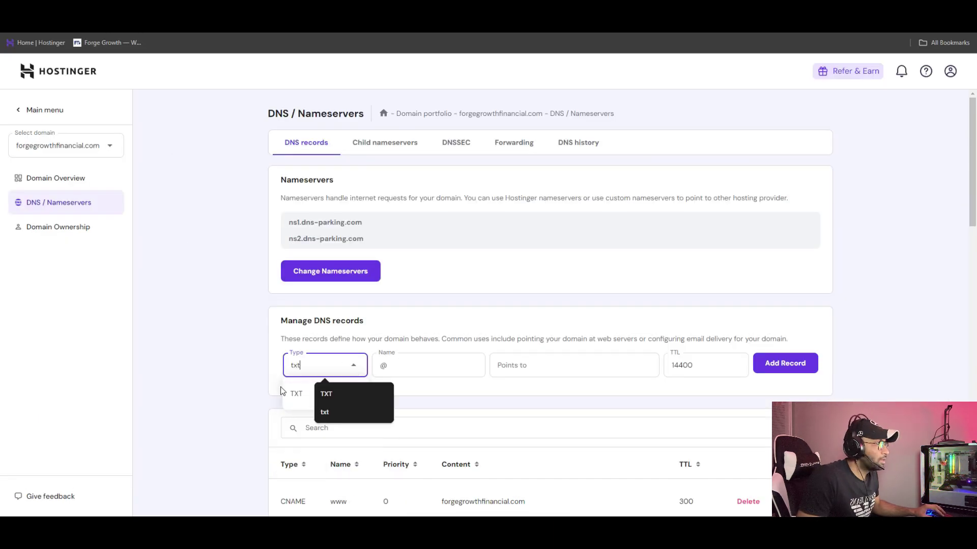
key(Return)
double_click(426, 374)
key(ctrl+v)
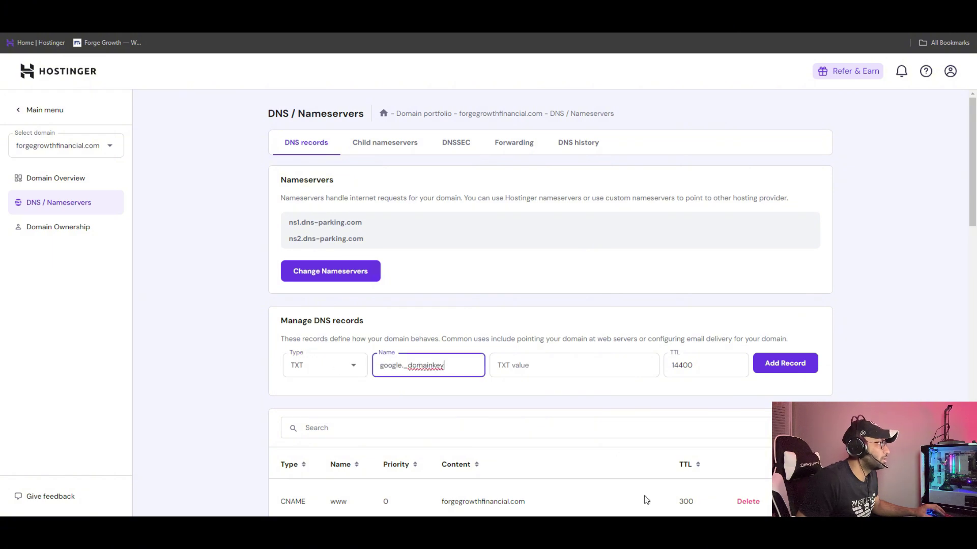
Step: Copy forgegrowthfinancial.com's DKIM TXT record value from Google Admin into the TXT value of the new Hostinger record
key(alt+Tab)
drag(523, 327, 914, 370)
key(alt+Tab)
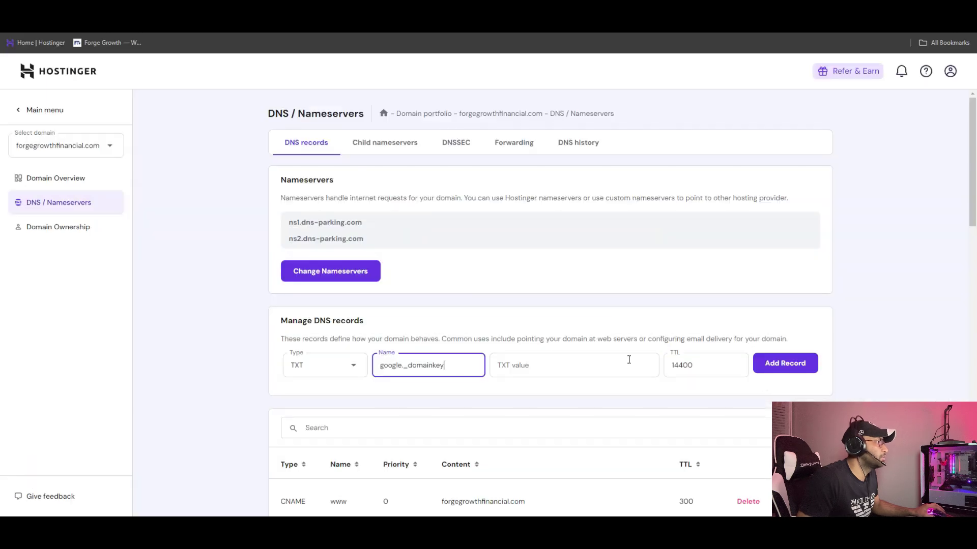
click(510, 369)
key(ctrl+v)
Step: Set the TTL of forgegrowthfinancial.com's new DKIM record to 3600 and add the record
double_click(682, 364)
text(3600)
click(785, 363)
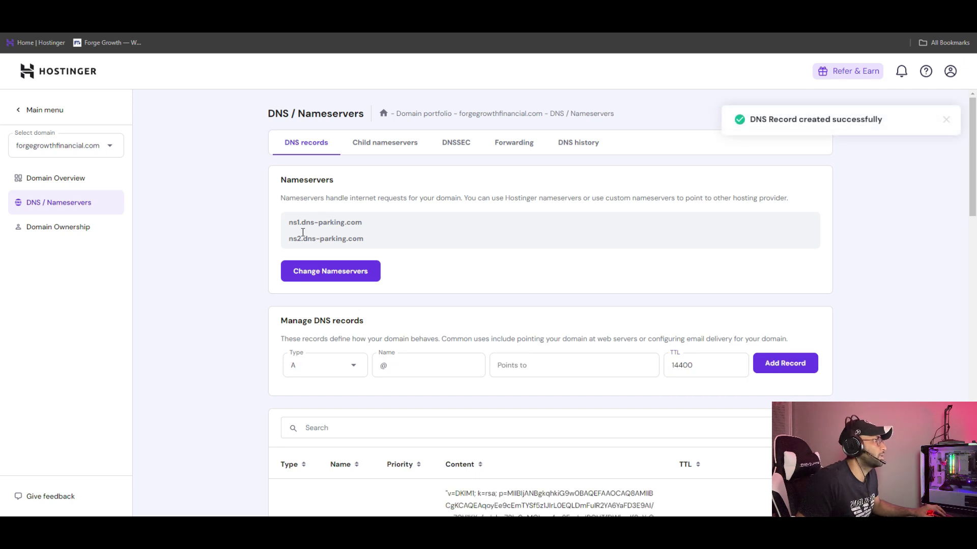
scroll(254, 353, down, 4)
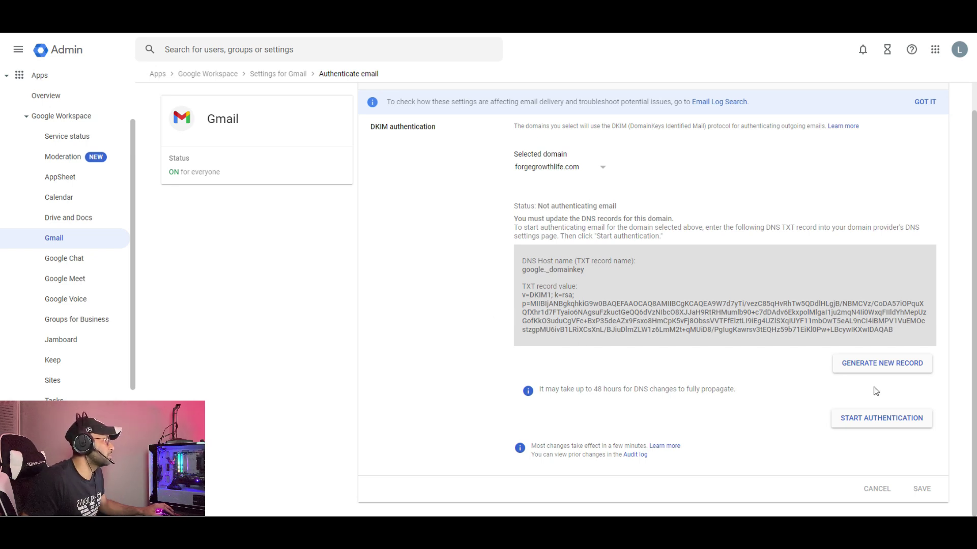
Step: Start DKIM authentication in Google Admin for forgegrowthlife.com and forgegrowthfinancial.com
click(865, 421)
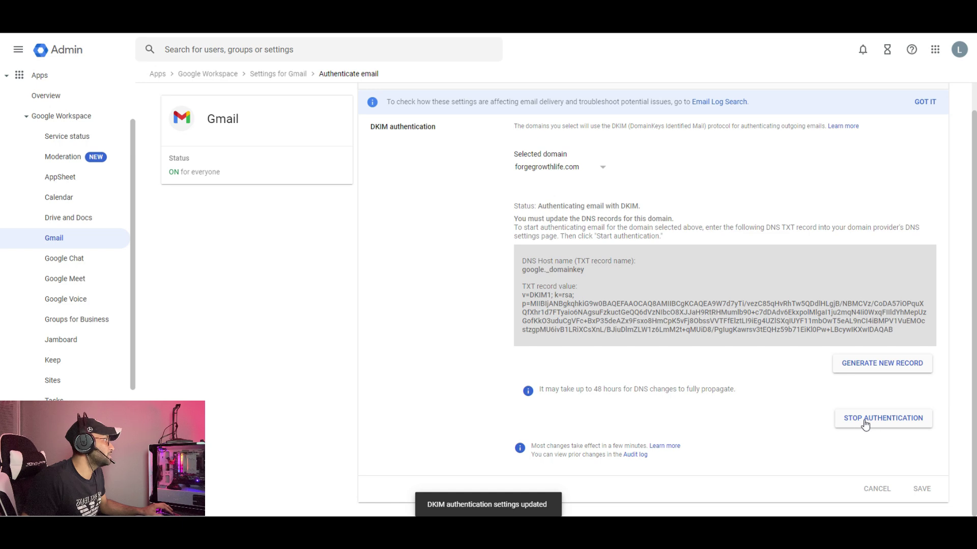
click(600, 168)
click(583, 219)
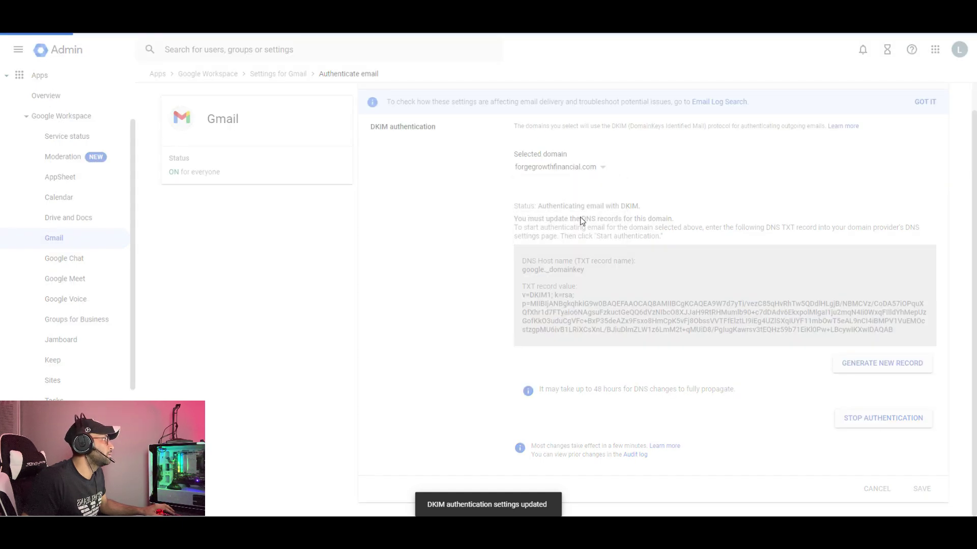
click(873, 423)
Step: Check forgegrowth.net's DKIM authentication status and start authentication for forge-growth.com
click(598, 173)
click(571, 201)
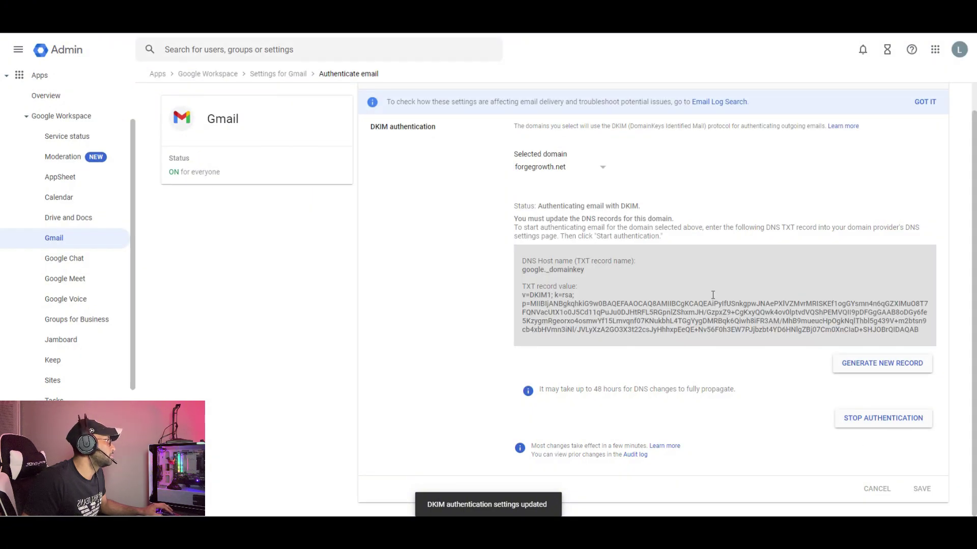
click(602, 167)
click(549, 183)
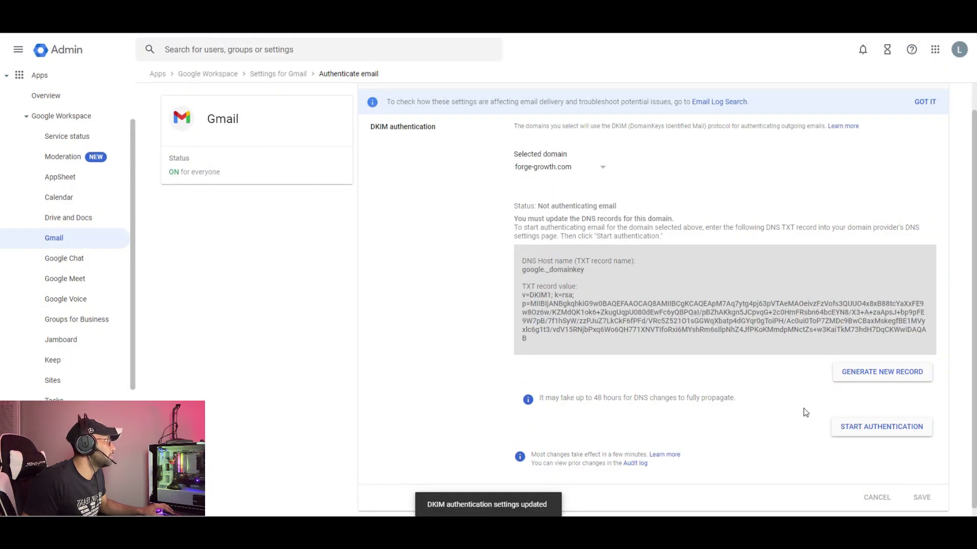
click(850, 431)
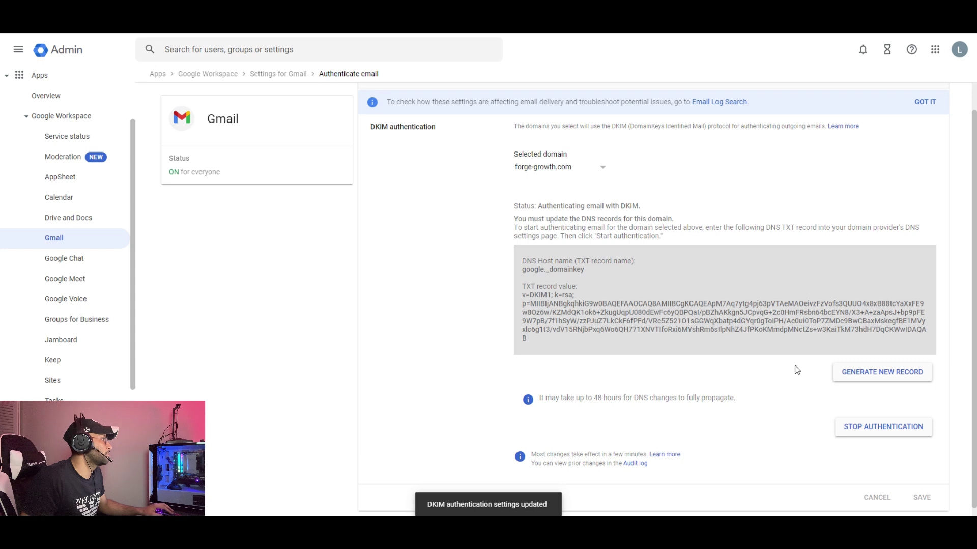
Step: Review the list of selectable domains and the note about DNS propagation time for forge-growth.com
click(603, 164)
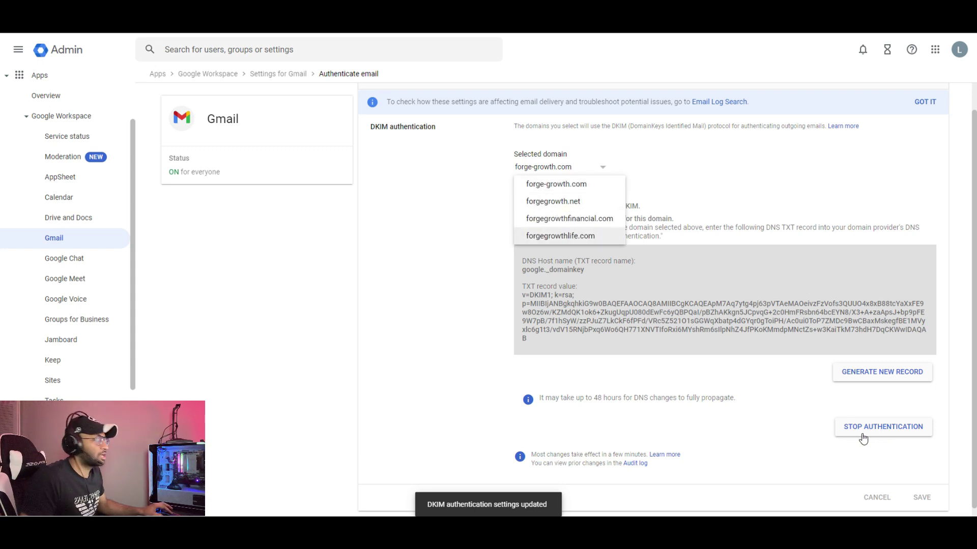
scroll(467, 244, down, 1)
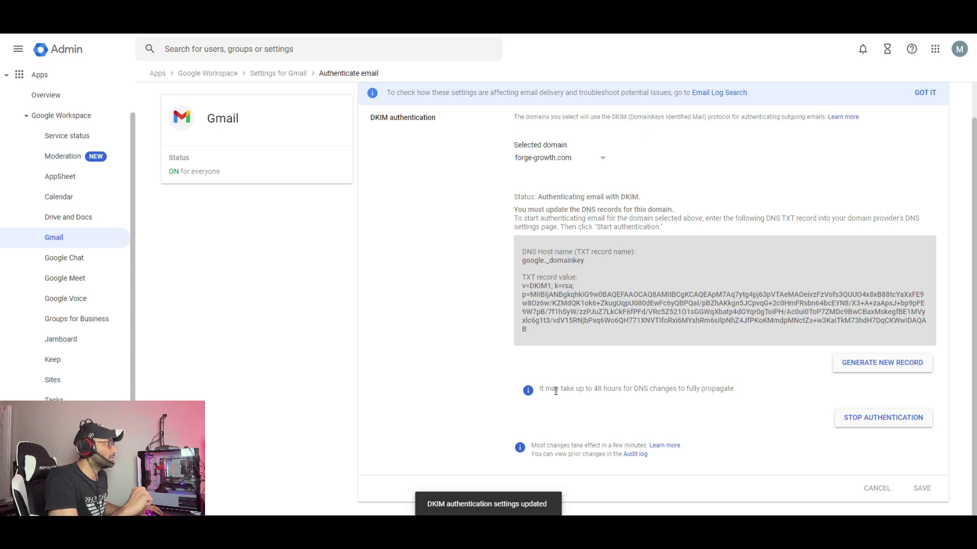
drag(562, 390, 677, 387)
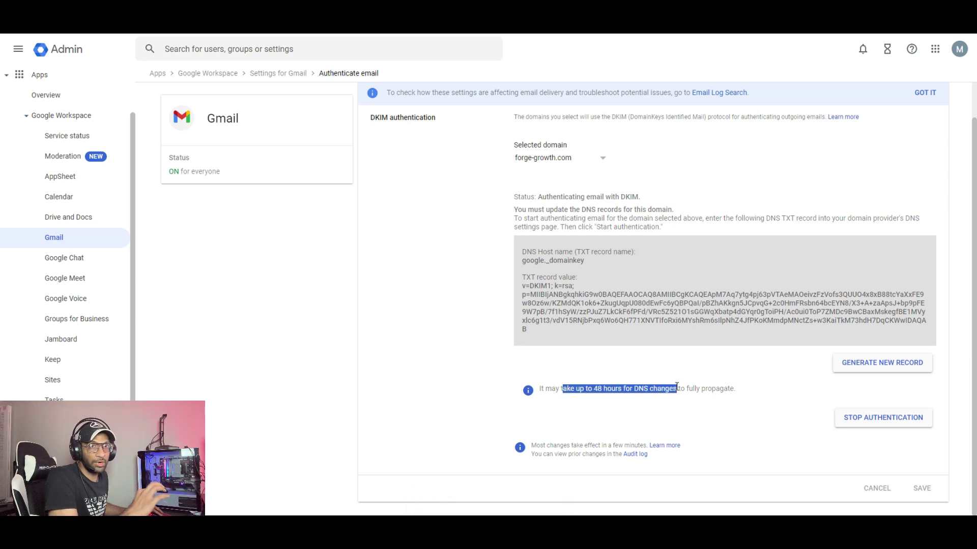
click(703, 404)
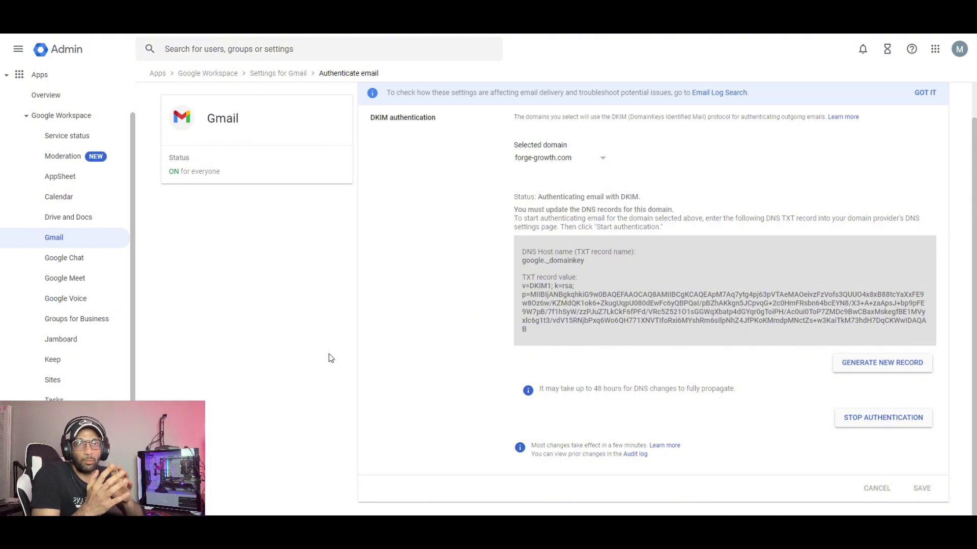
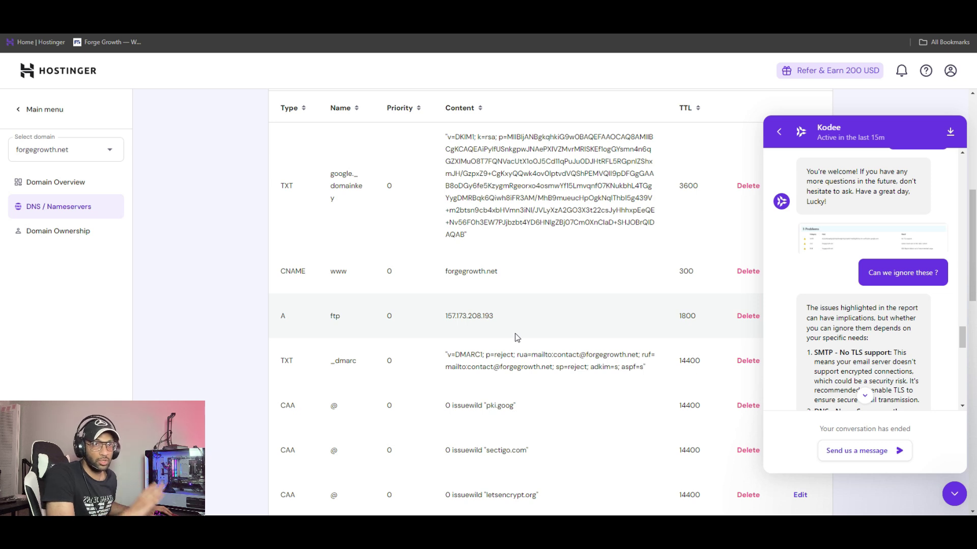
Step: Replace the DMARC value in the Adding Records document with forgegrowth.net's _dmarc record content, using example.com as the placeholder domain
drag(446, 355, 644, 367)
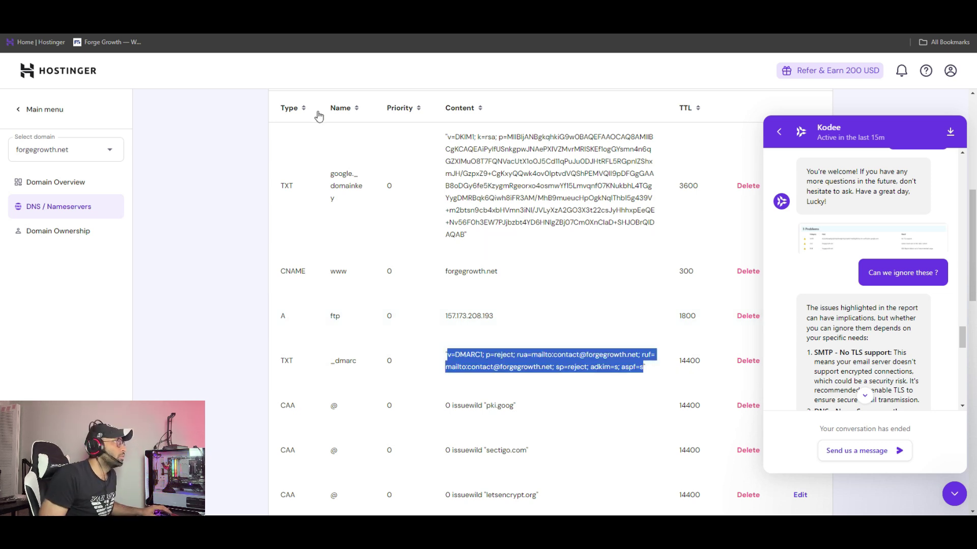
key(ctrl+Tab)
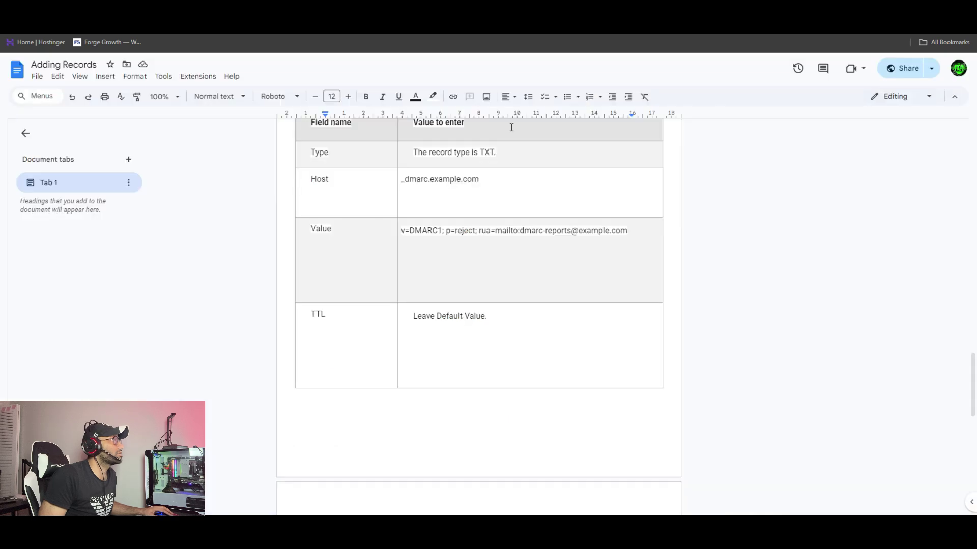
drag(615, 233, 403, 230)
key(ctrl+v)
scroll(442, 248, up, 1)
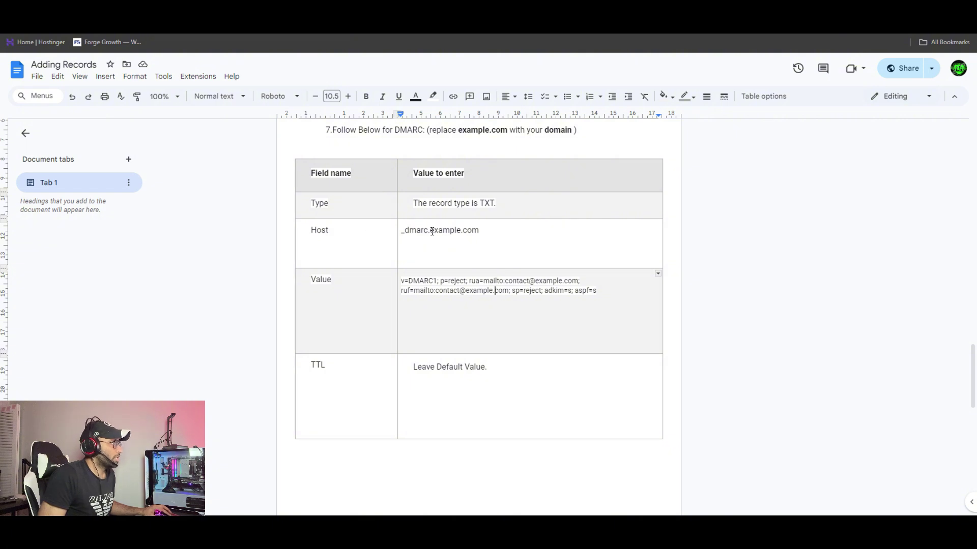
Step: Review the example.com placeholders in the document's DMARC host and value, including the rua and ruf addresses, and return to Hostinger's DNS settings
drag(430, 230, 479, 230)
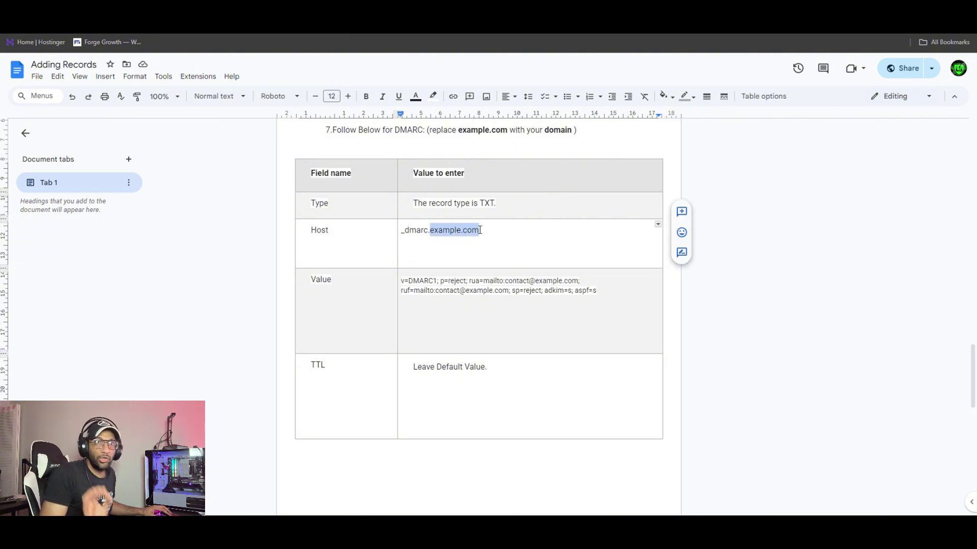
click(519, 301)
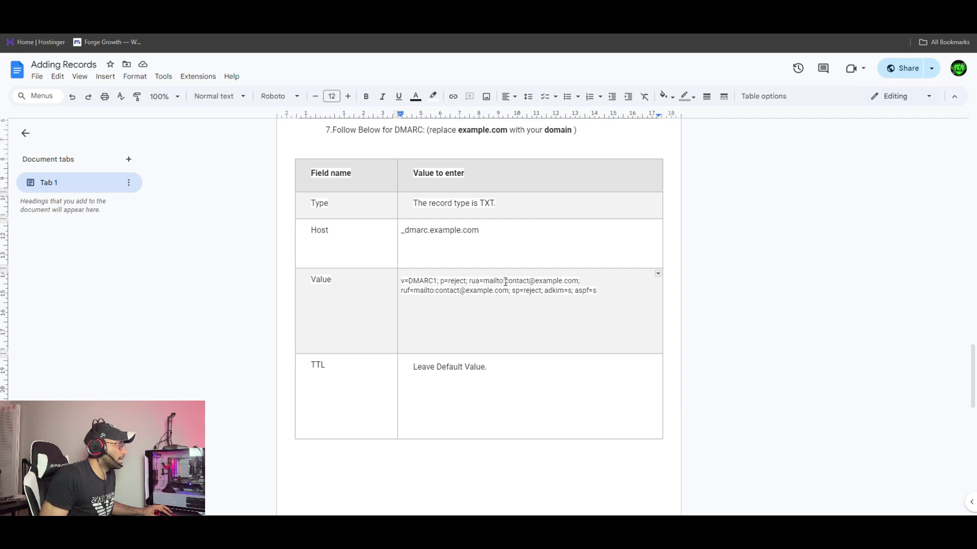
drag(505, 282, 579, 281)
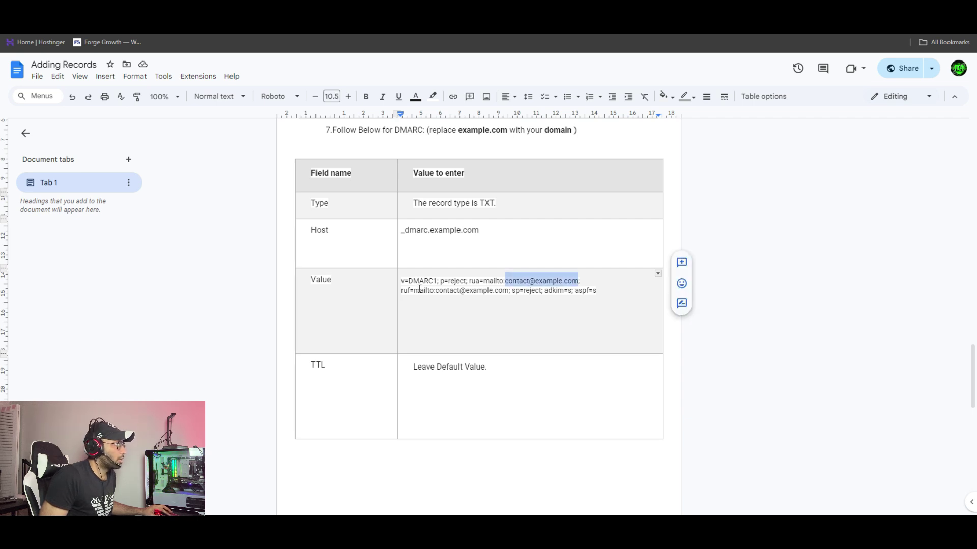
drag(436, 291, 507, 292)
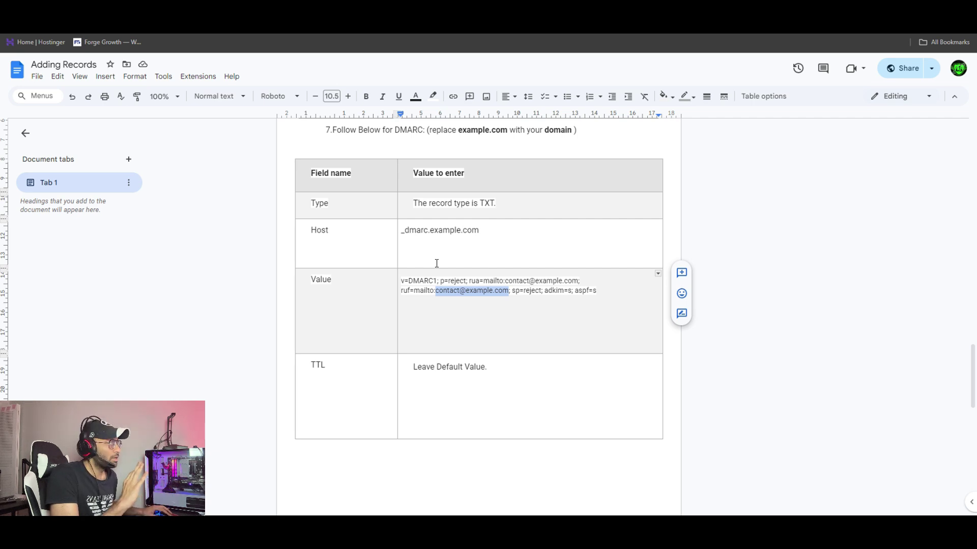
drag(437, 281, 412, 281)
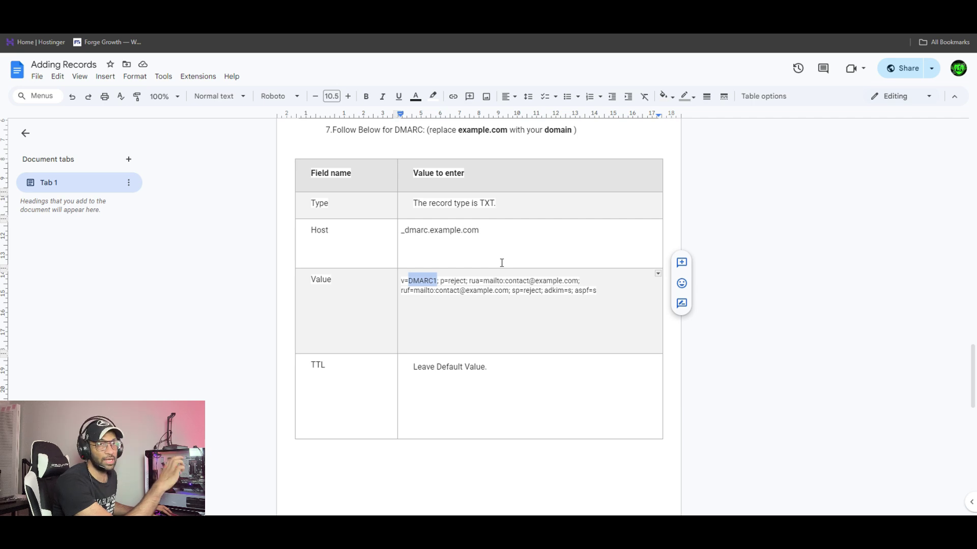
key(ctrl+Tab)
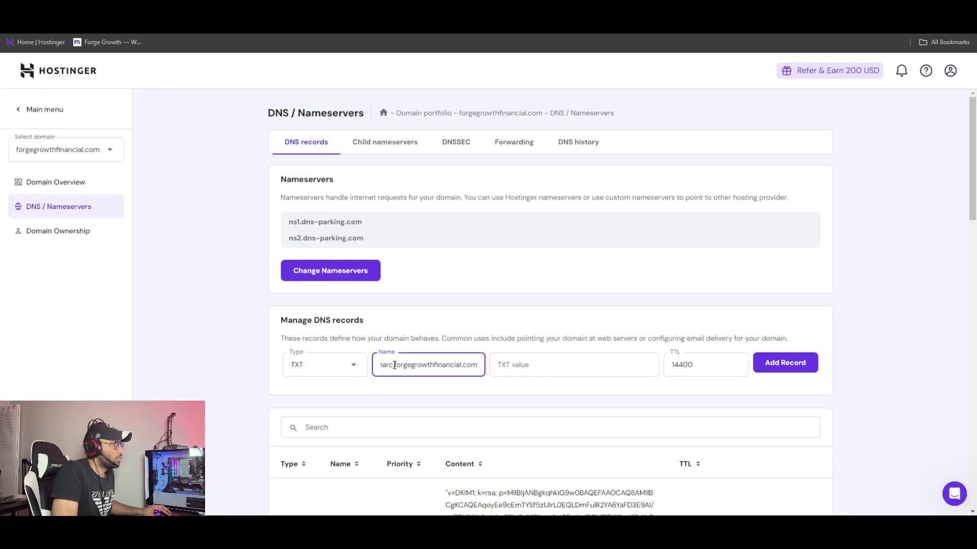
Step: Copy the DMARC value from the Adding Records document into the TXT value of the new _dmarc.forgegrowthfinancial.com record in Hostinger
key(ctrl+shift+Right)
key(ctrl+shift+Right)
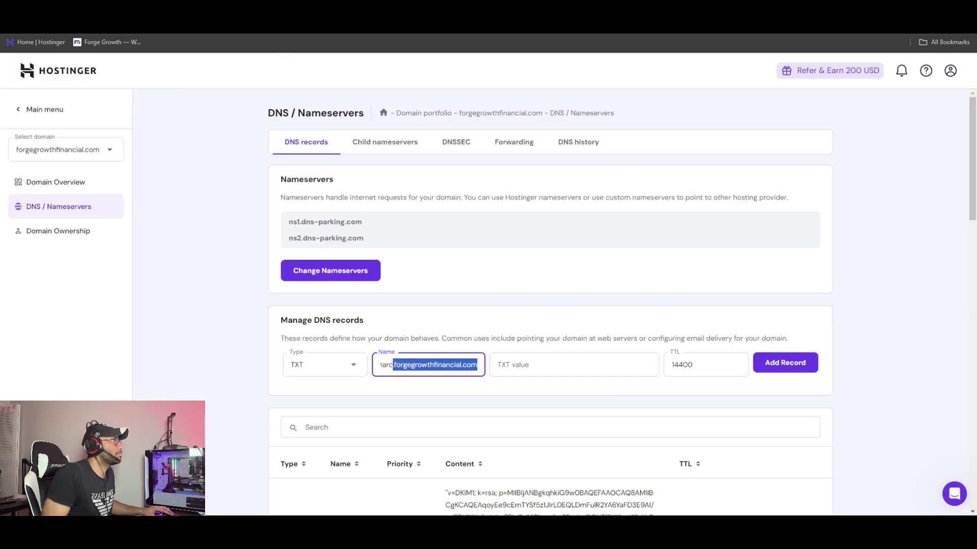
key(ctrl+shift+Tab)
click(583, 299)
drag(598, 291, 403, 282)
key(ctrl+c)
key(ctrl+Tab)
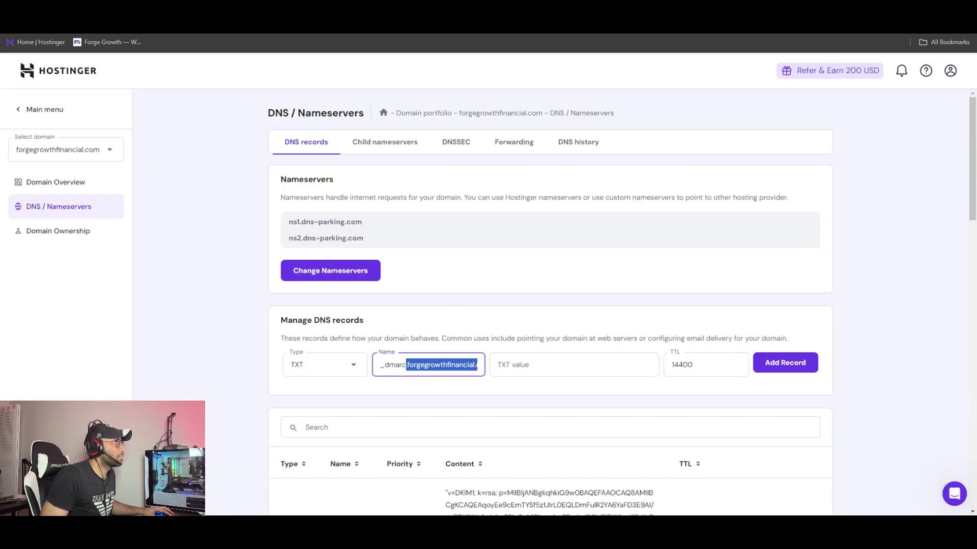
click(531, 361)
key(ctrl+v)
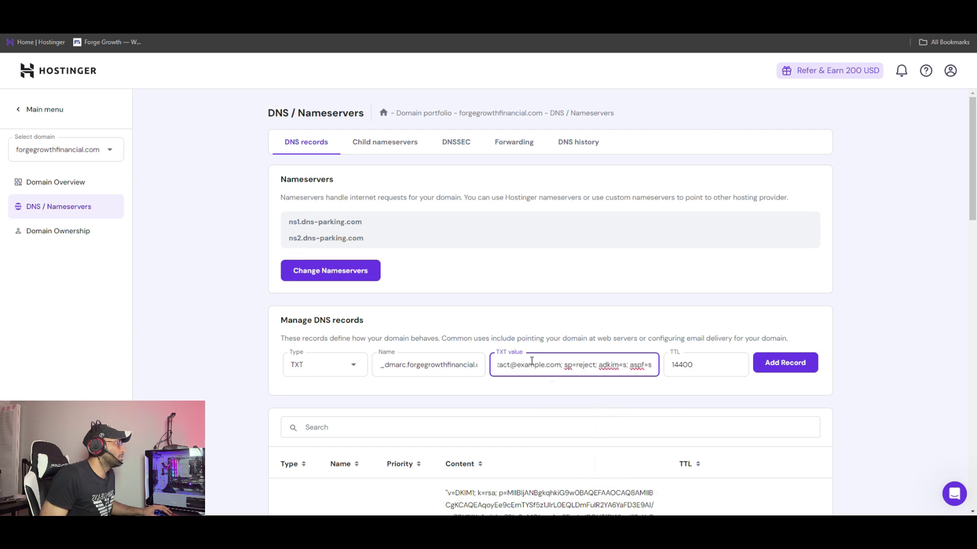
Step: Replace example.com in the value's rua and ruf addresses with forgegrowth.net and add the DMARC TXT record with TTL 14400
click(690, 260)
scroll(690, 260, down, 2)
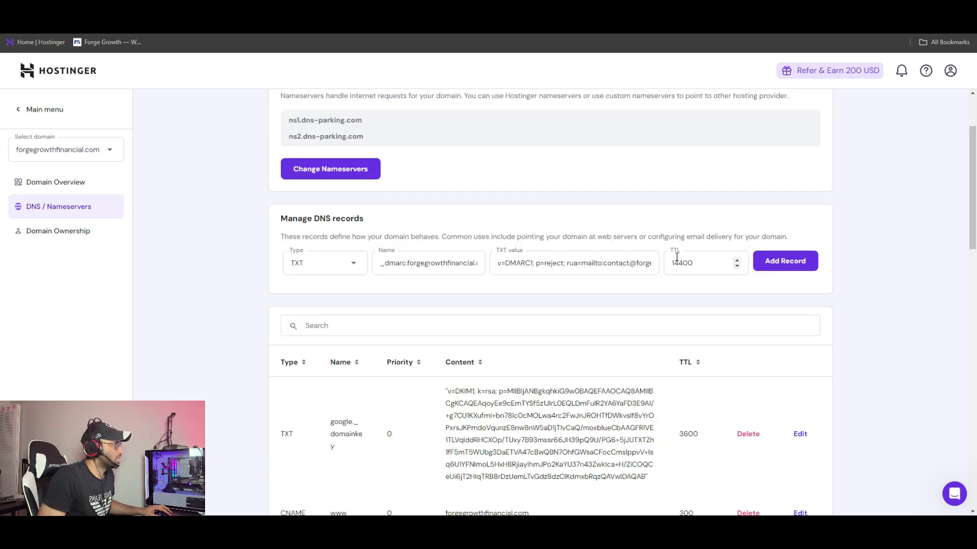
click(792, 262)
scroll(344, 320, down, 6)
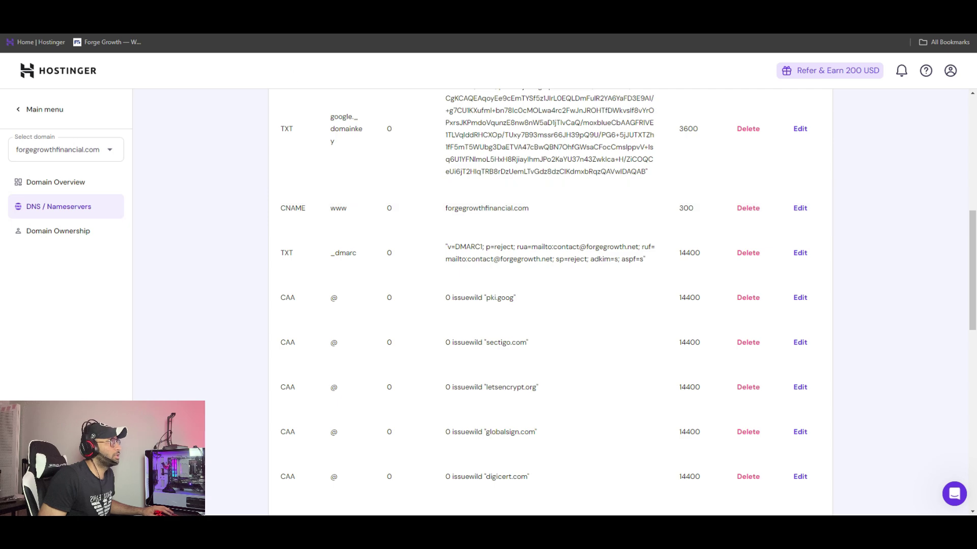
Step: Switch to MxToolbox's SuperTool and check the MX lookup results for forgegrowthfinancial.com
click(102, 23)
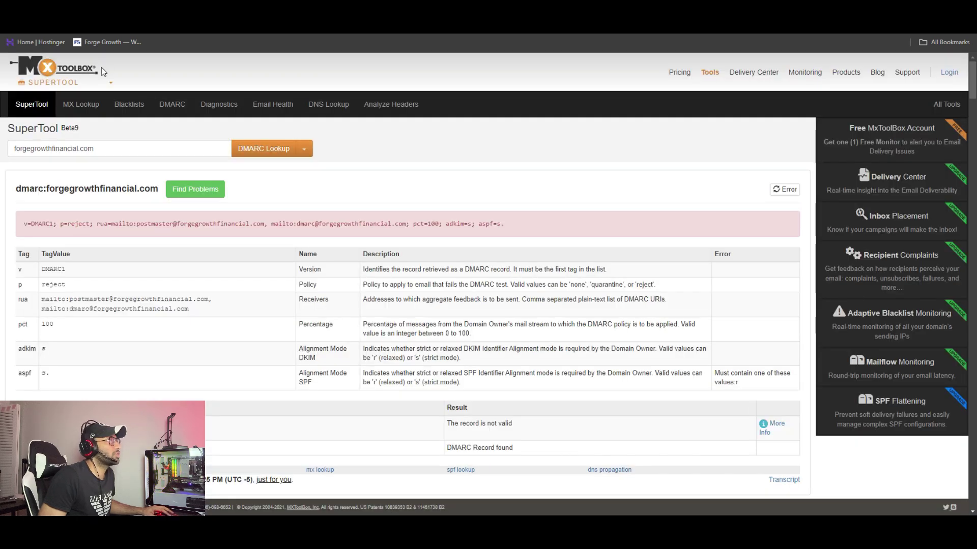
key(ctrl+Tab)
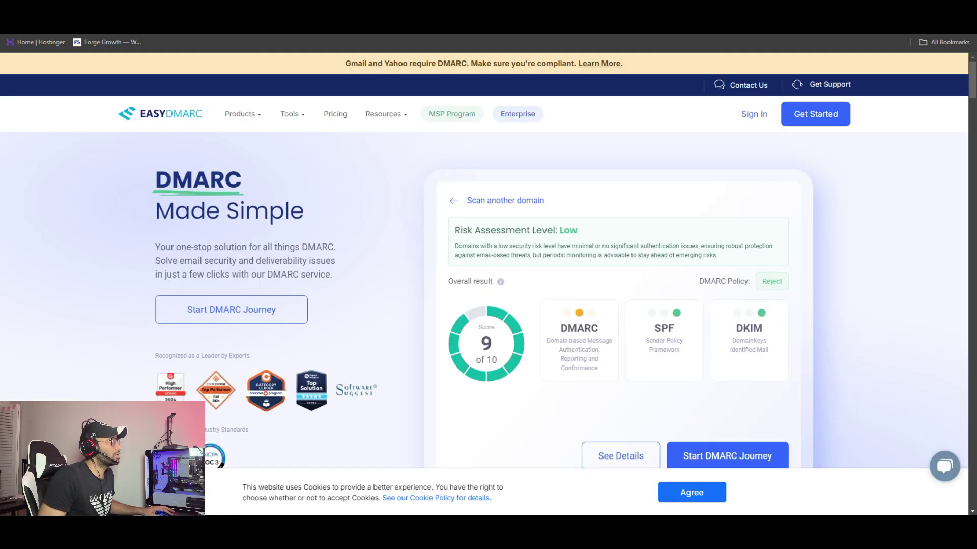
key(ctrl+Tab)
key(ctrl+Tab)
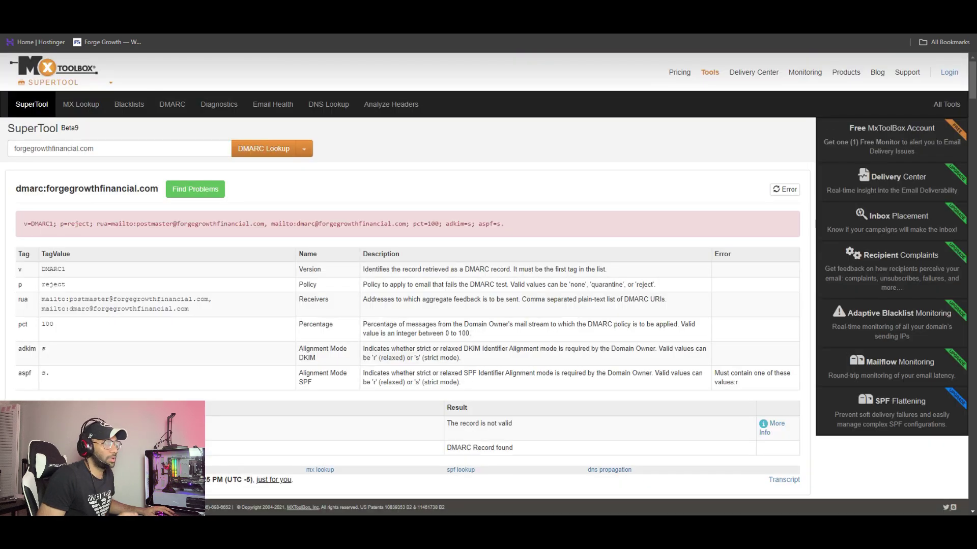
key(ctrl+Tab)
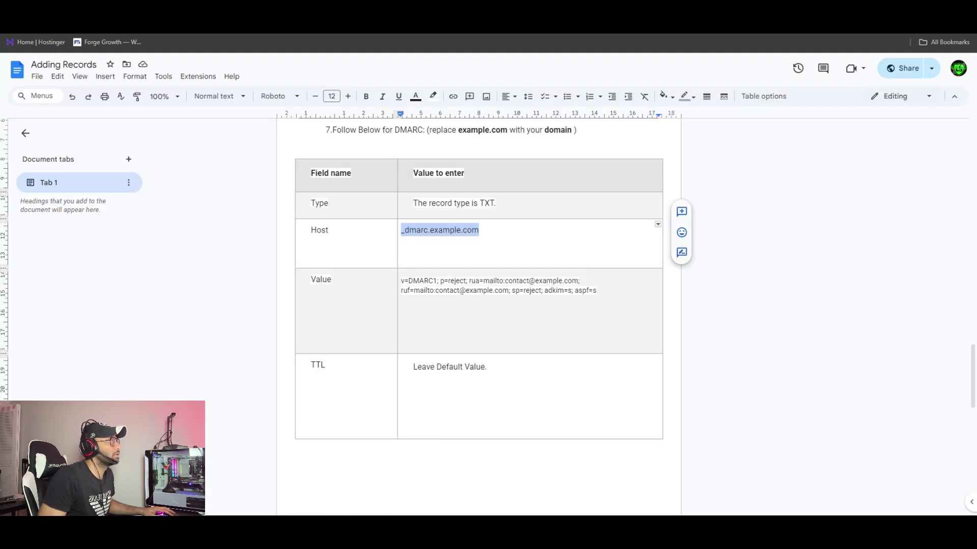
key(ctrl+Tab)
scroll(61, 287, down, 2)
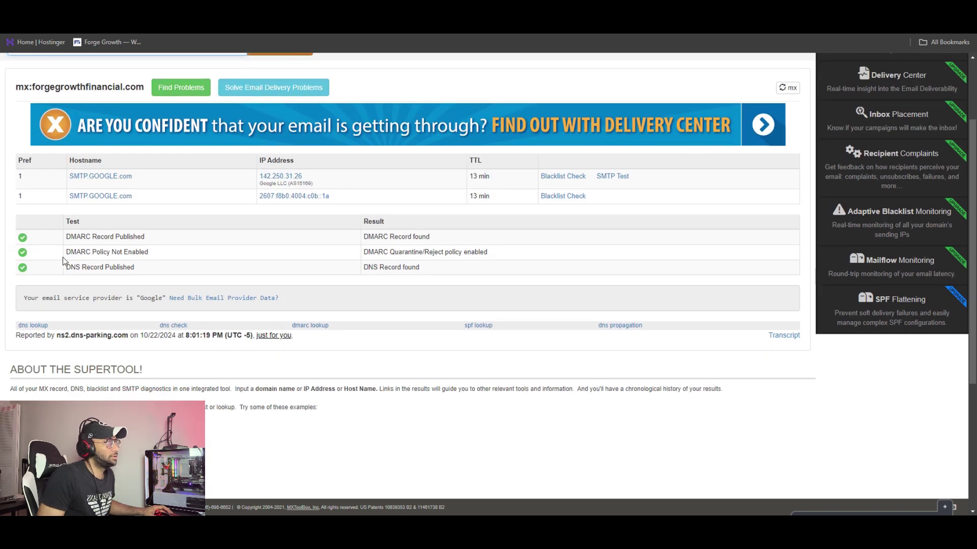
scroll(77, 273, up, 2)
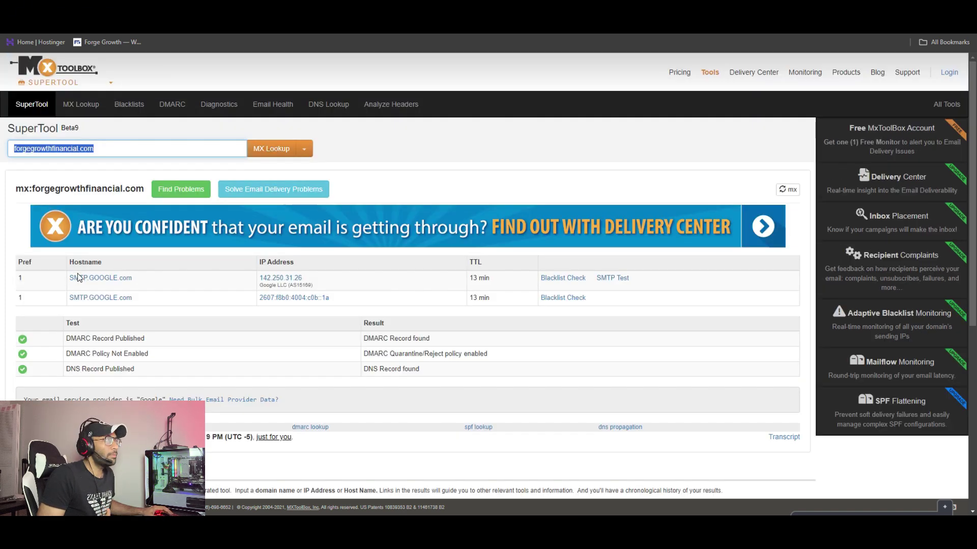
Step: Run a DMARC Lookup for forgegrowthfinancial.com and review the published record's tags and test results
click(305, 149)
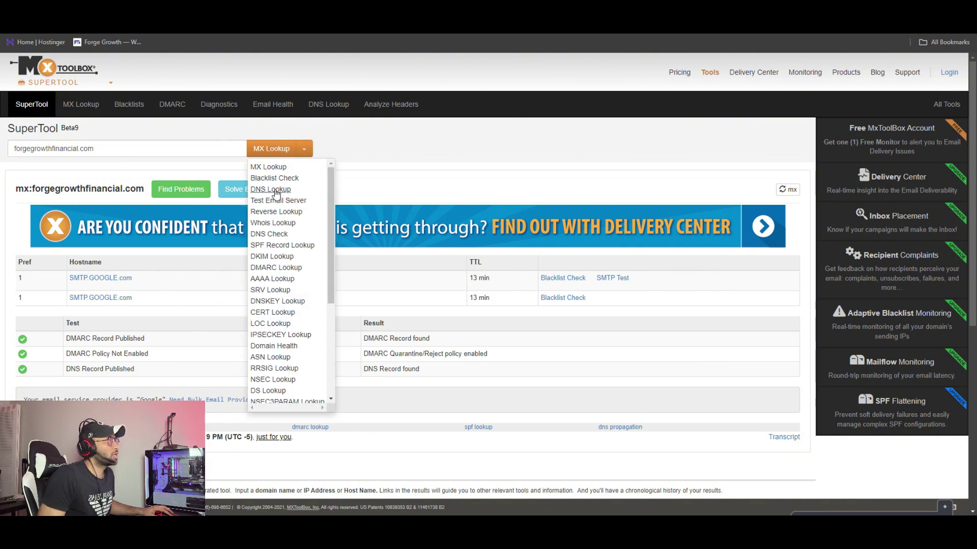
click(267, 269)
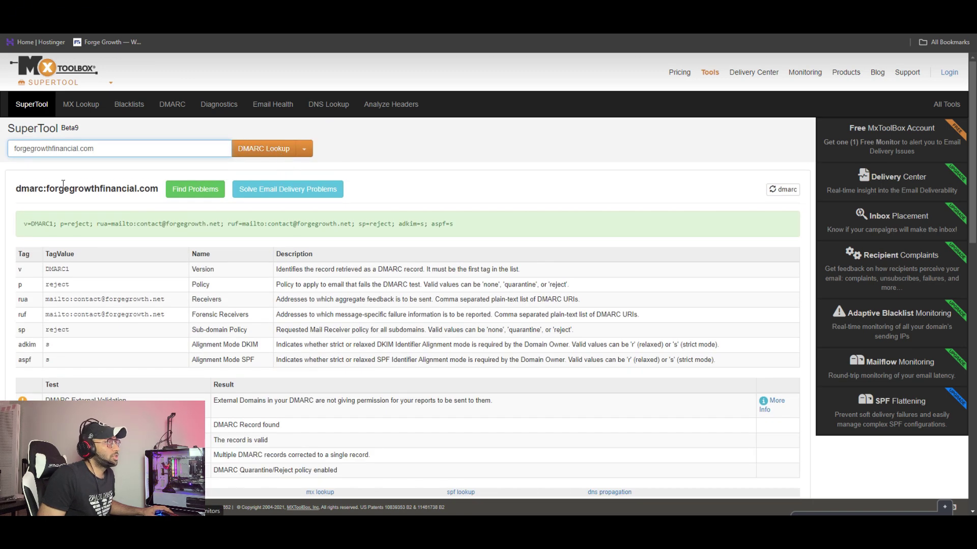
scroll(120, 309, down, 4)
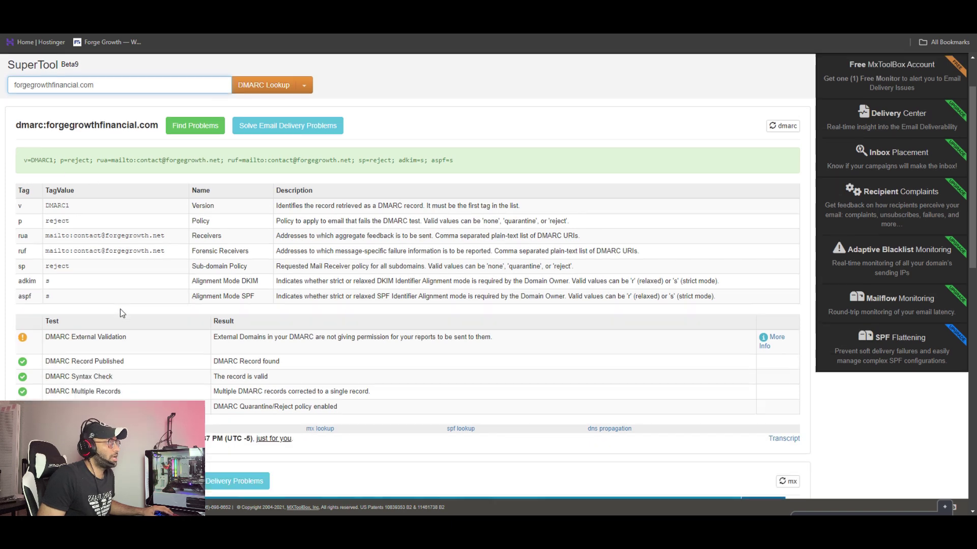
scroll(123, 308, up, 4)
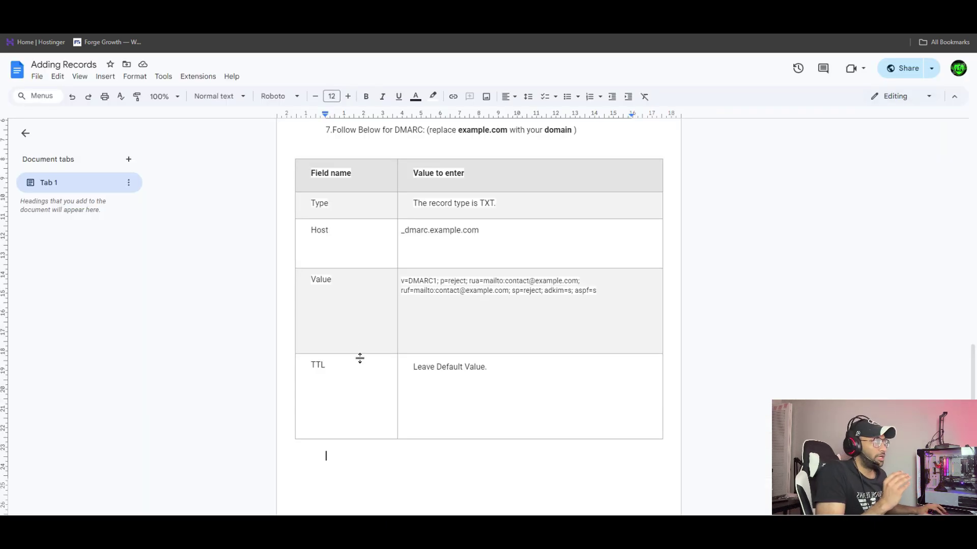
Step: Review the Adding Records document's closing notes and its DMARC, DKIM and SPF sections, and switch to EasyDMARC's domain scan result
scroll(355, 412, down, 10)
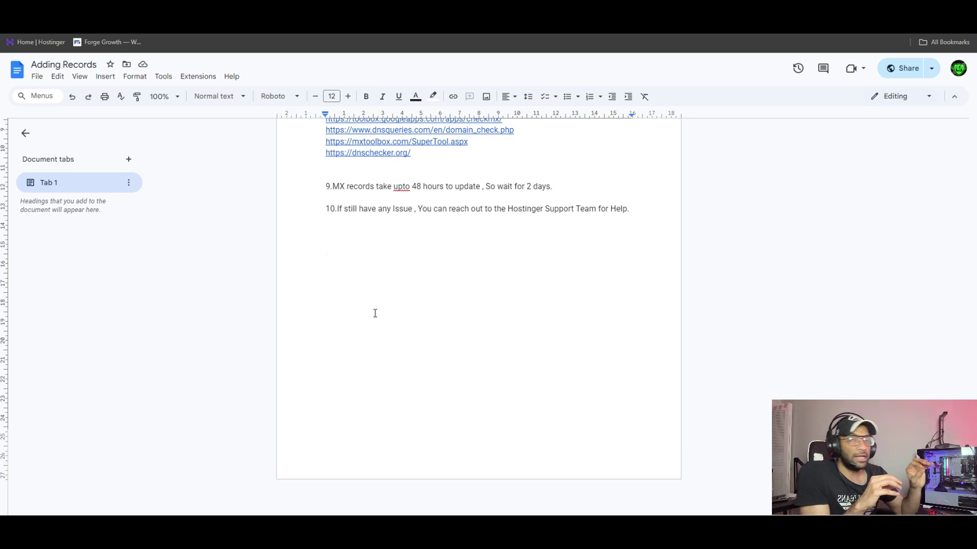
scroll(340, 216, up, 20)
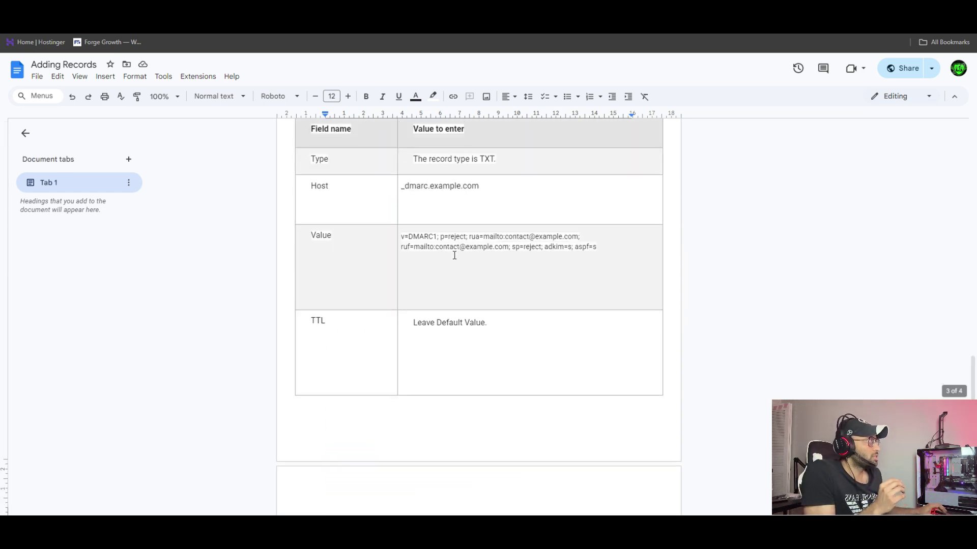
scroll(455, 255, up, 5)
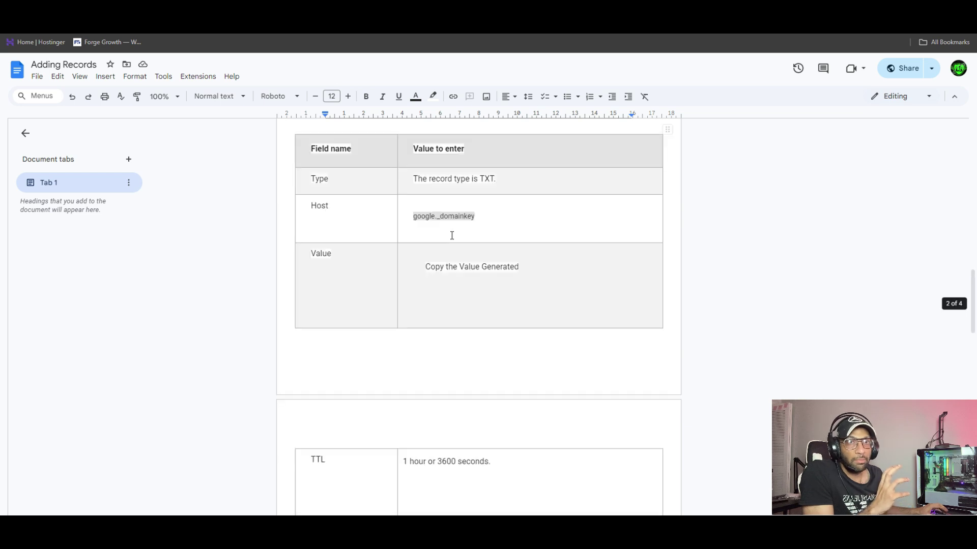
scroll(454, 237, up, 5)
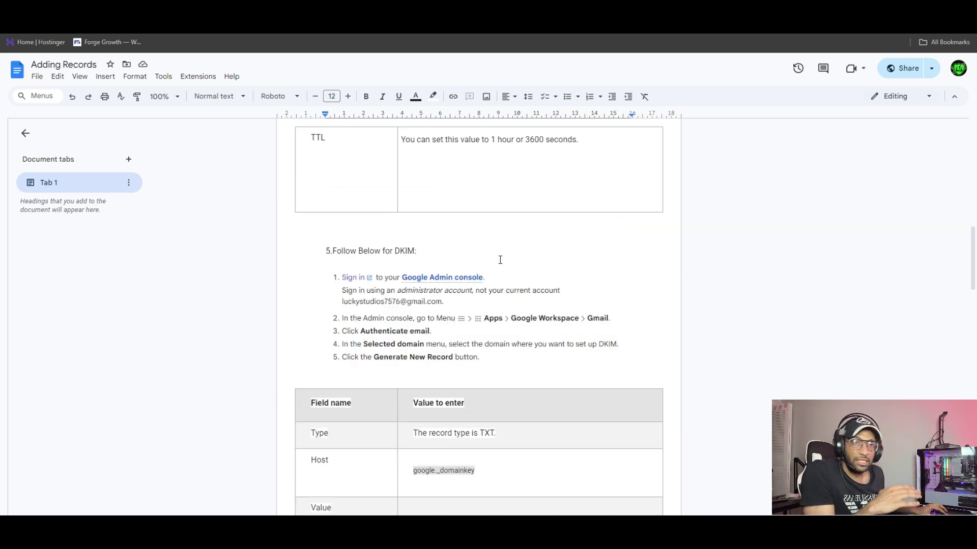
scroll(496, 257, up, 5)
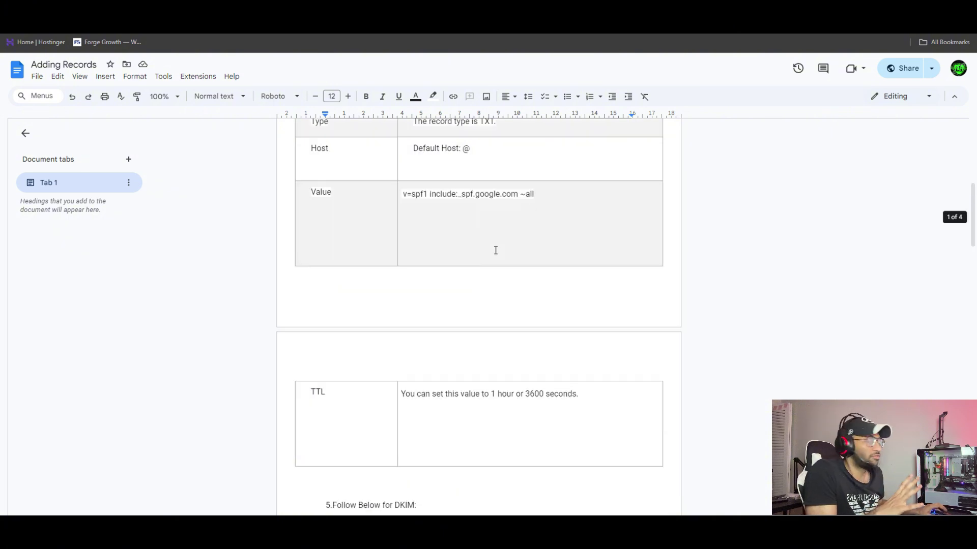
scroll(495, 251, up, 6)
key(ctrl+Tab)
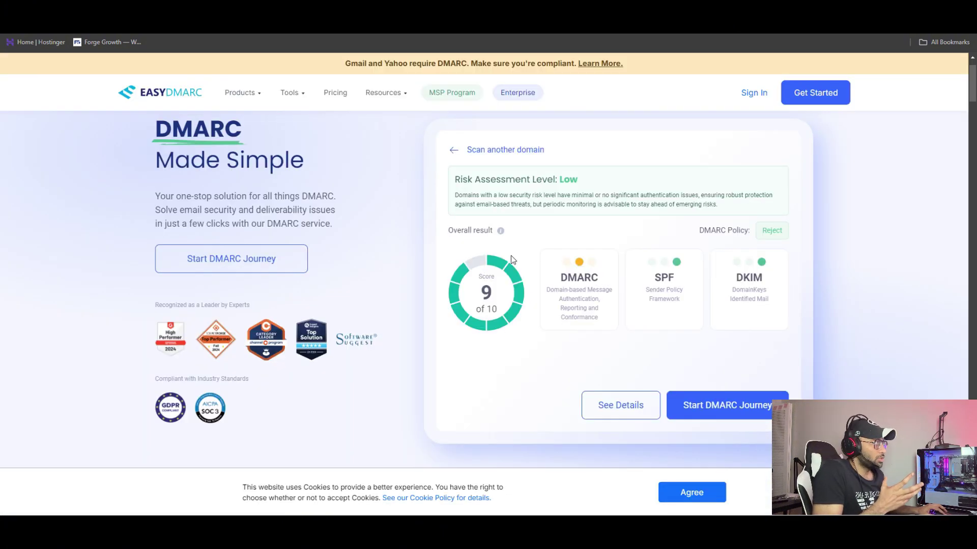